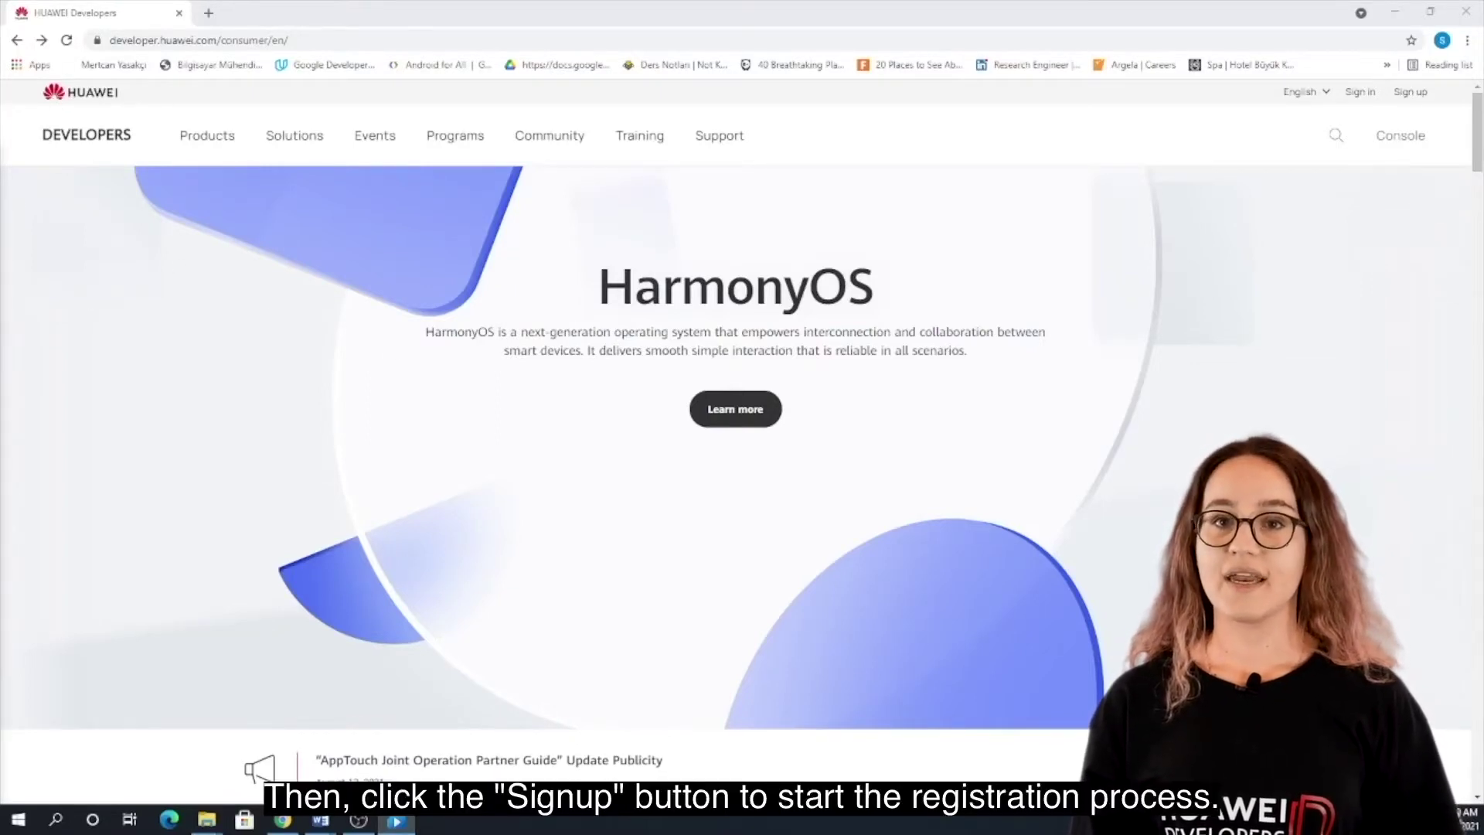
# Open the HUAWEI ID sign-up form and review the Country/Region list without changing it
pyautogui.click(1410, 93)
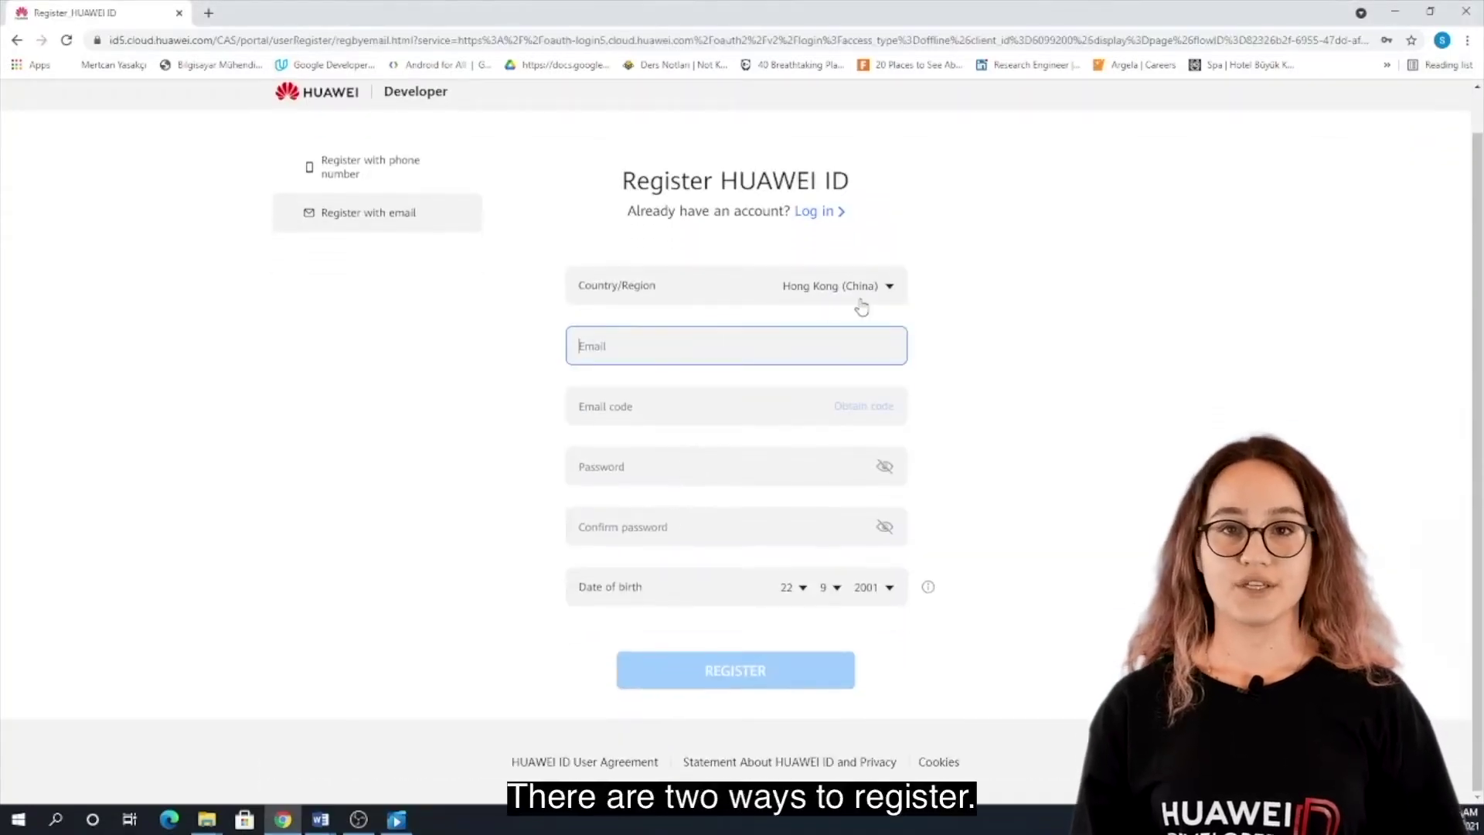
pyautogui.click(841, 291)
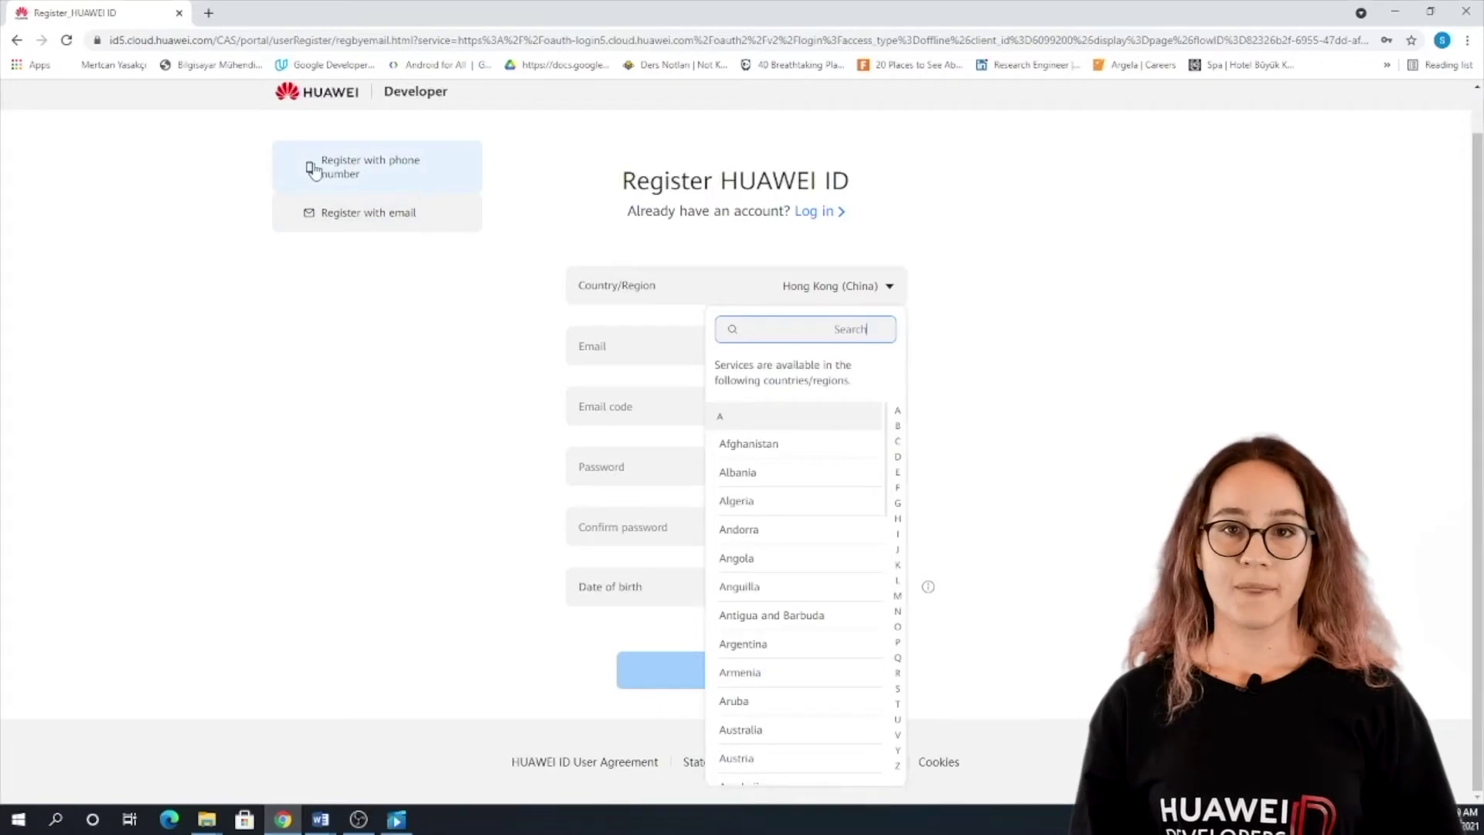
pyautogui.click(361, 224)
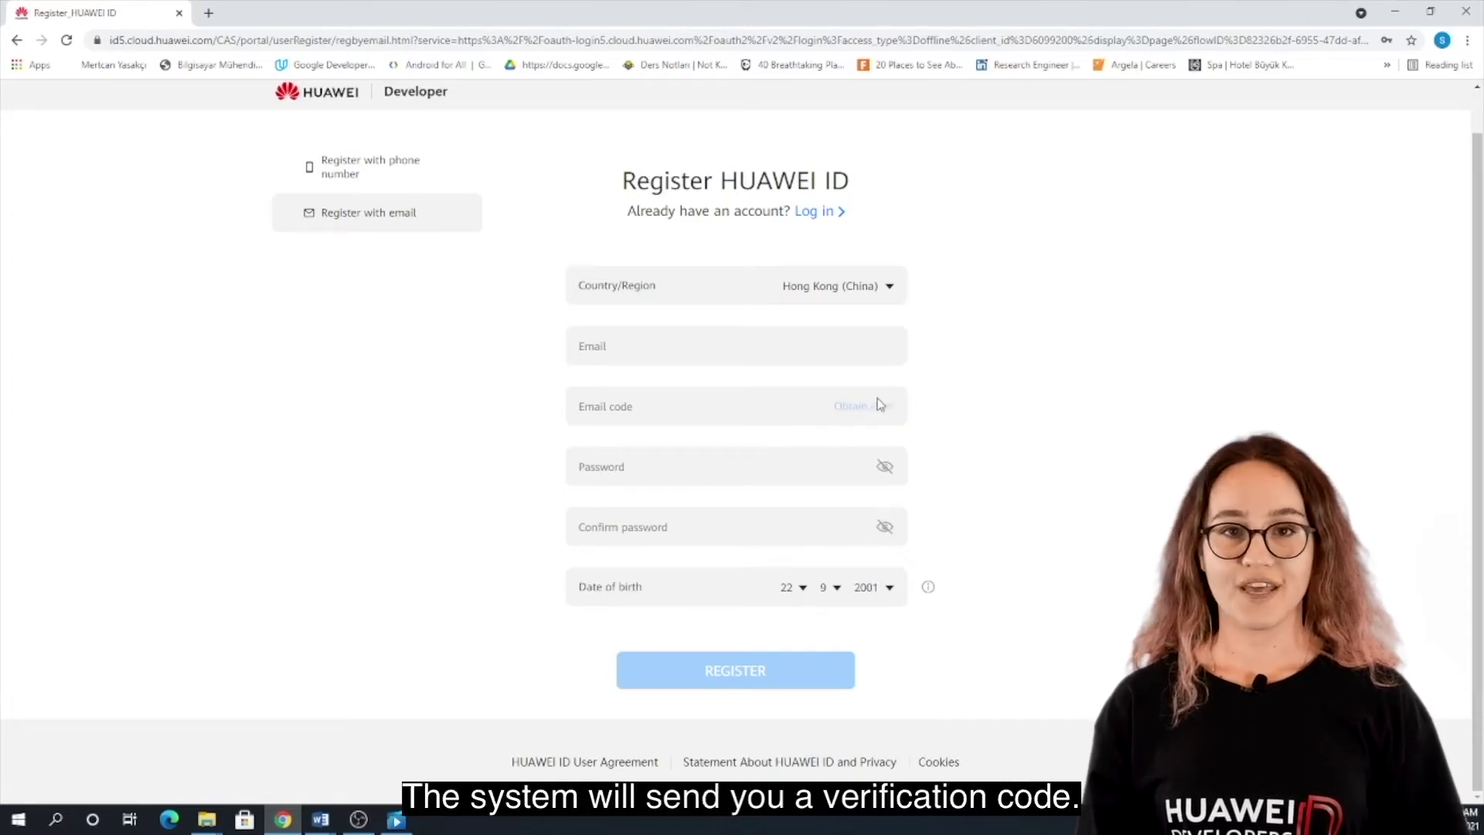
# Move to the password entry, then switch the form to registering with a phone number
pyautogui.click(635, 481)
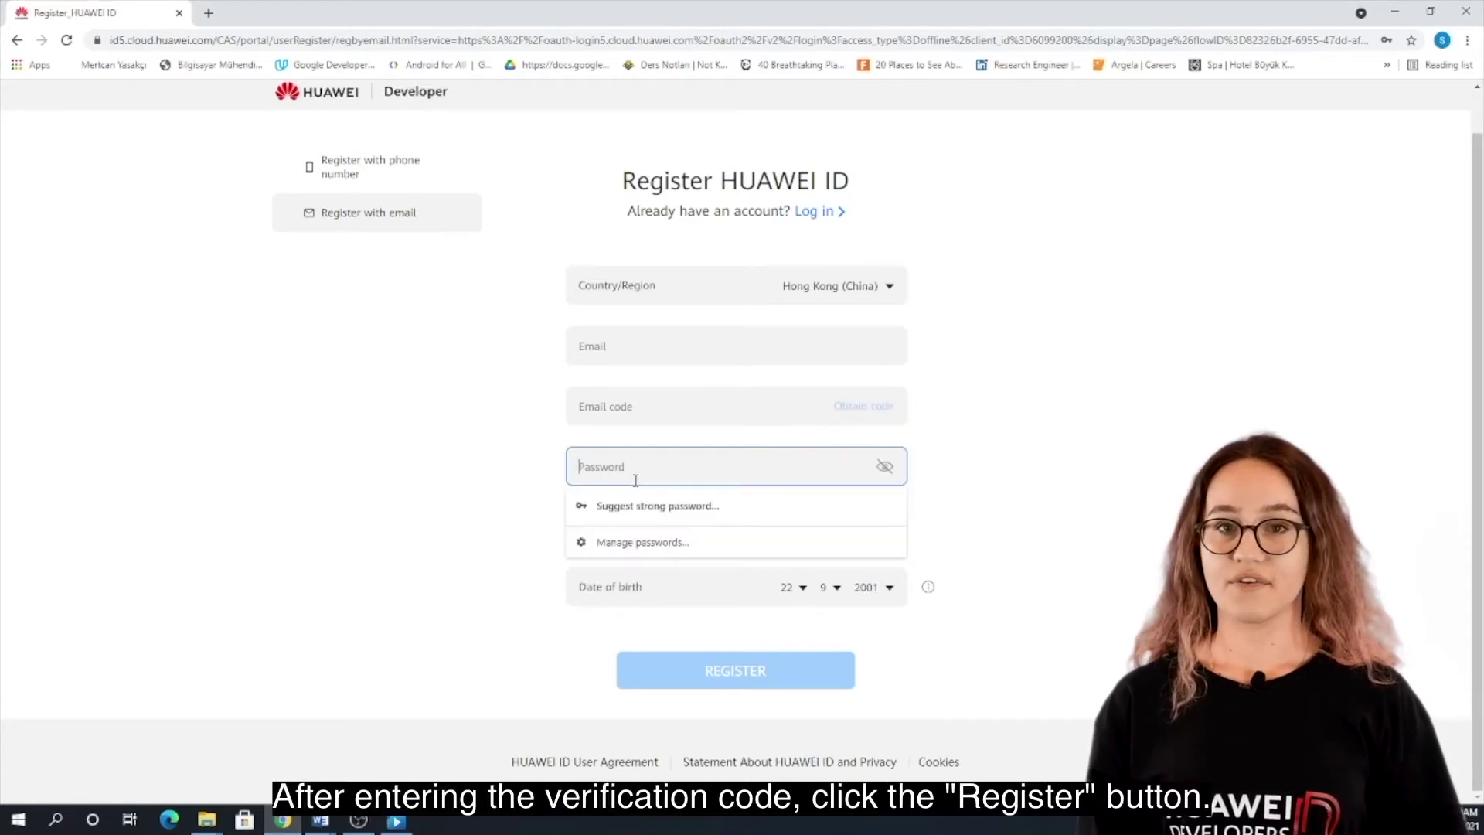
pyautogui.click(976, 453)
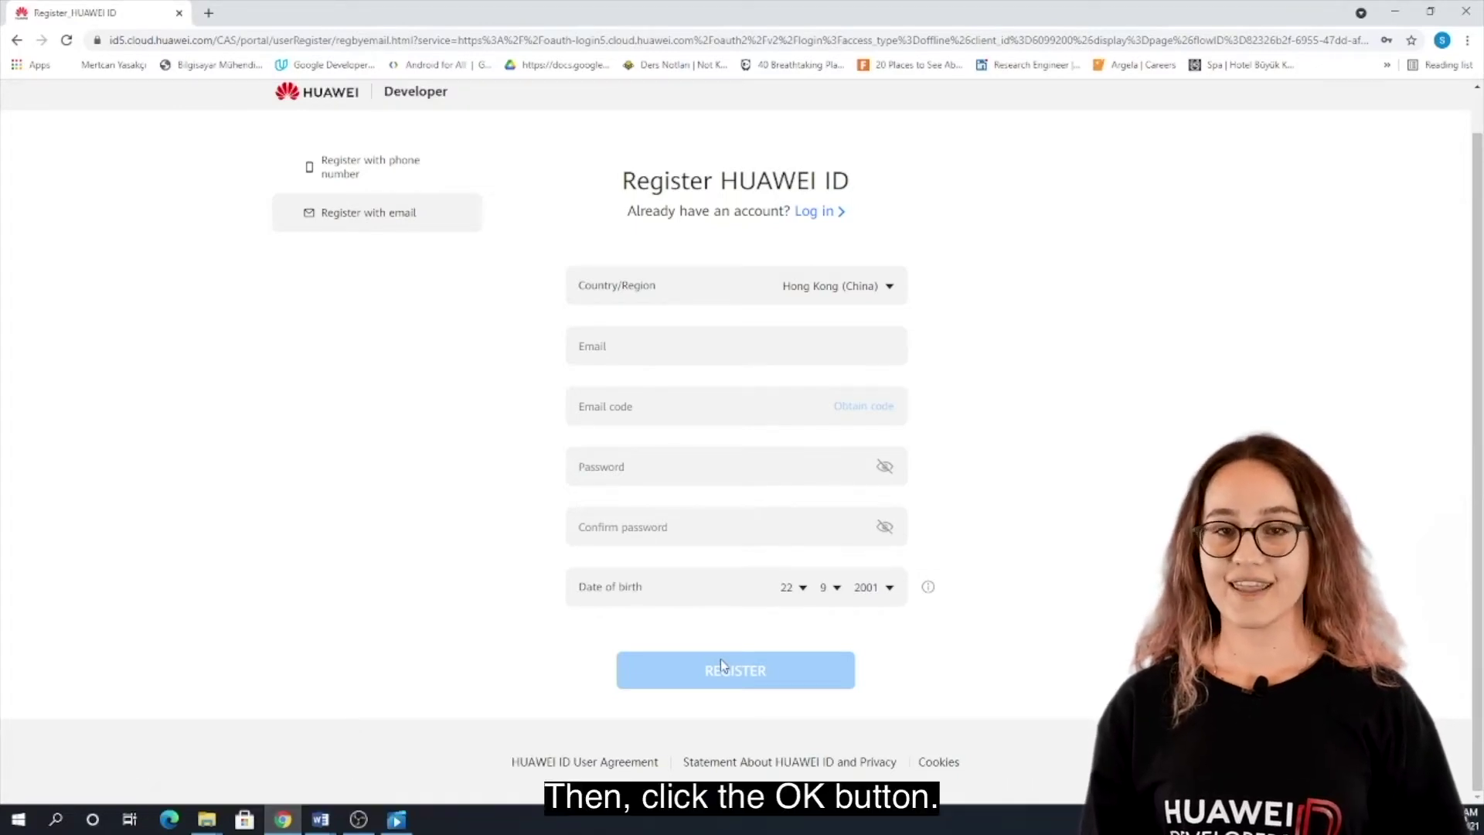
pyautogui.click(419, 180)
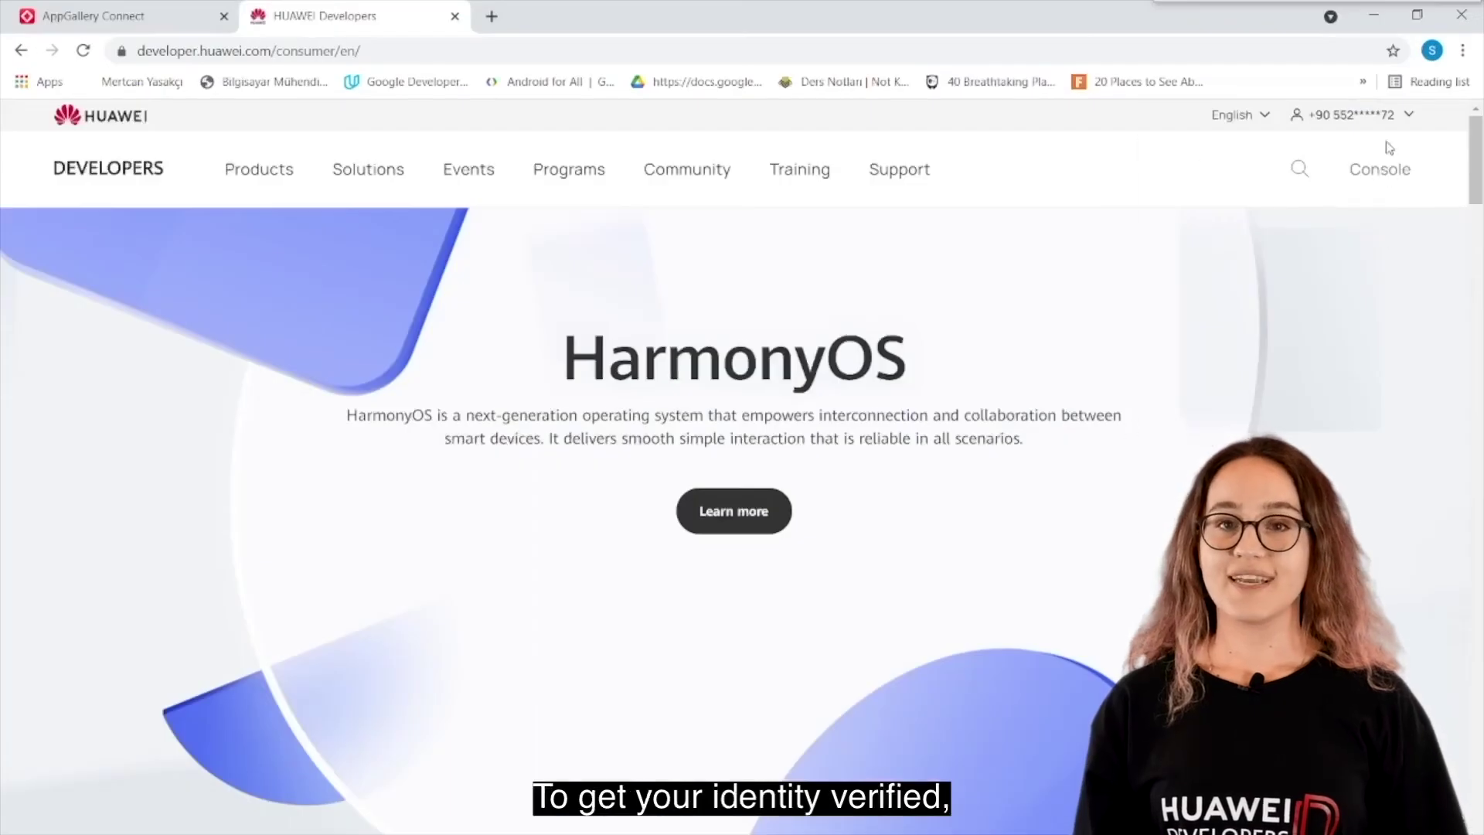
# Start Identity verification from the account menu and choose the Individual developer type
pyautogui.moveTo(1382, 116)
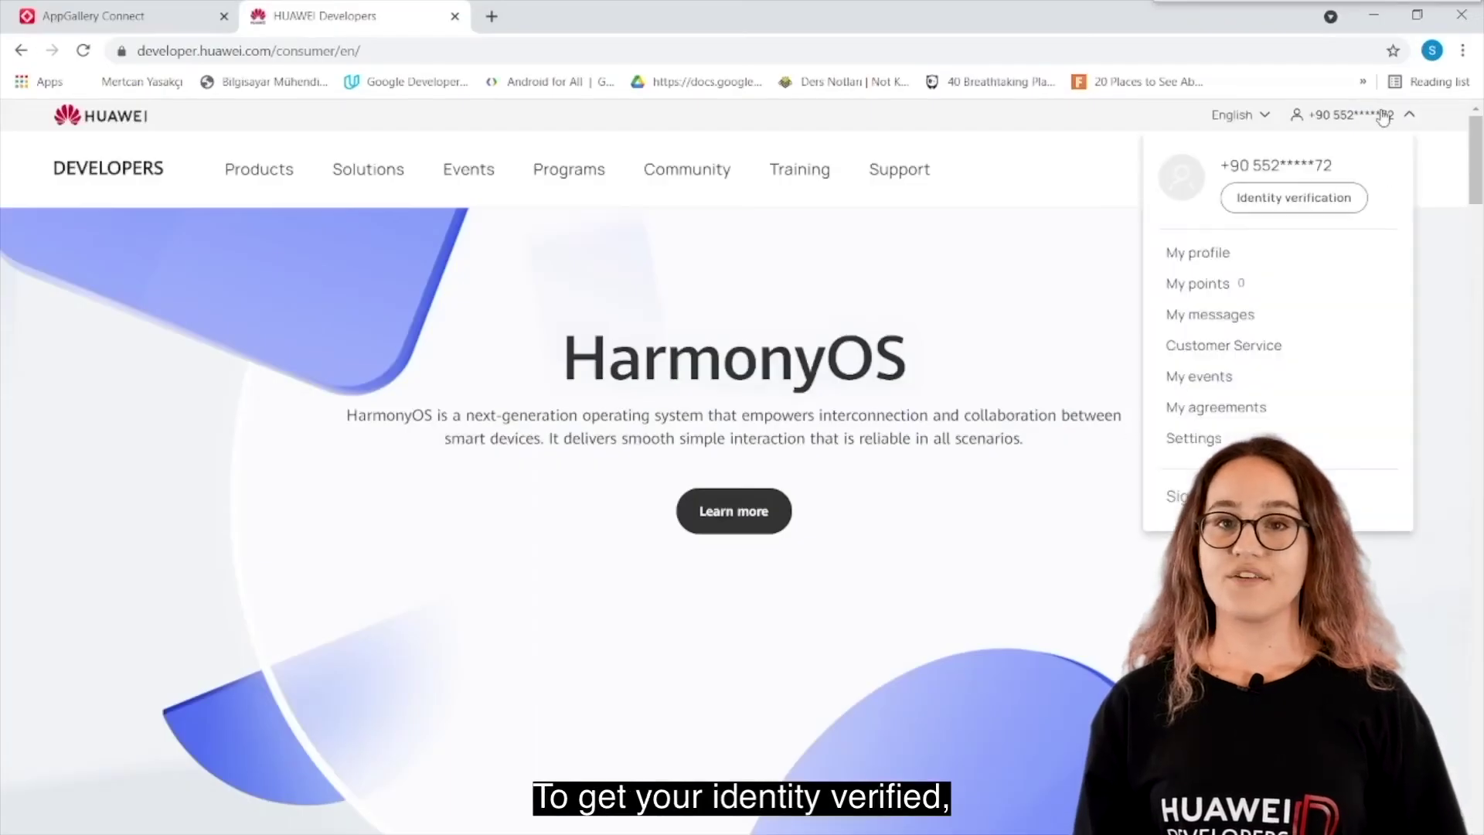
pyautogui.click(1277, 201)
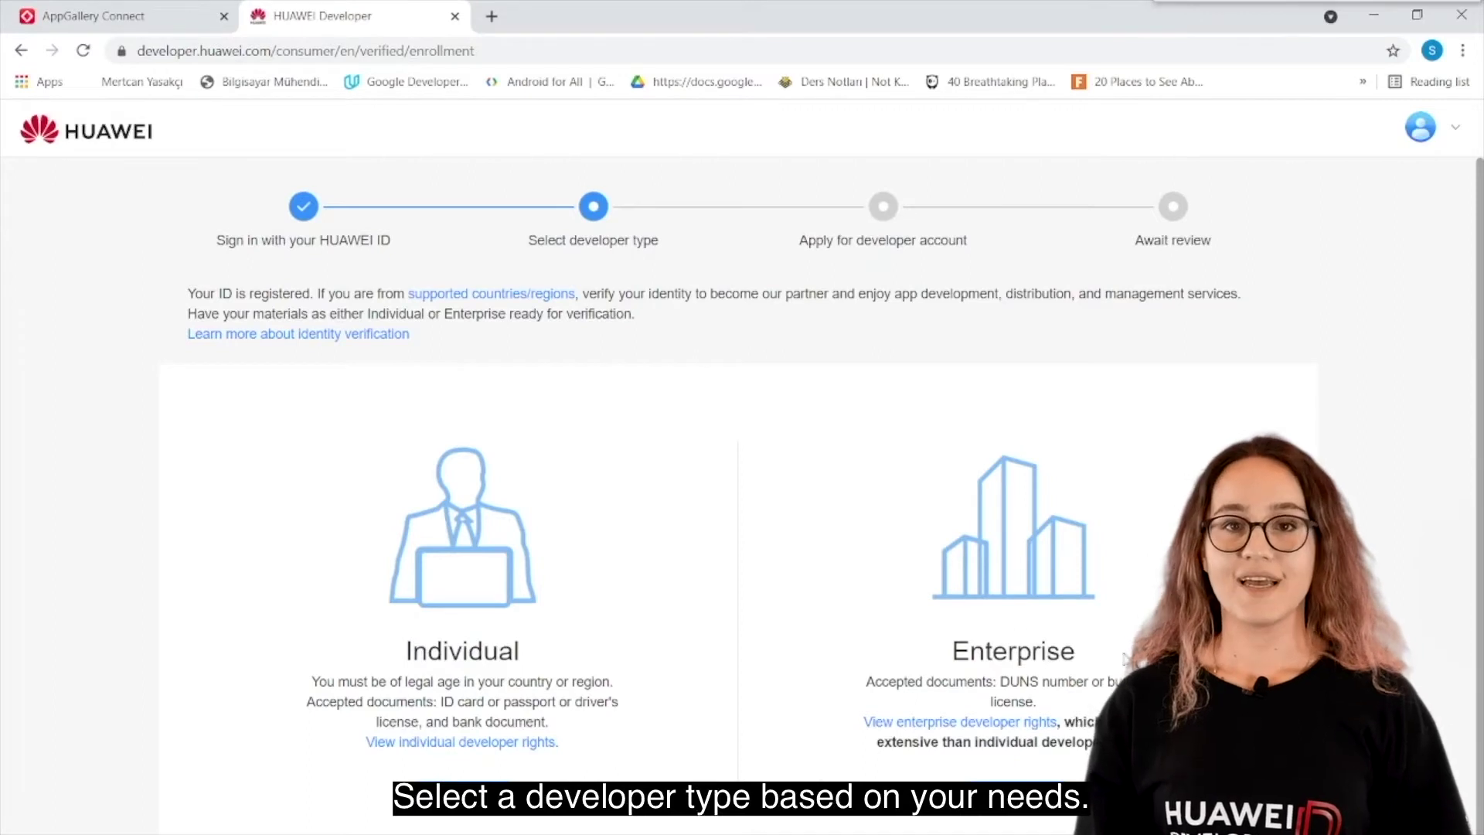
pyautogui.scroll(-1, 822, 462)
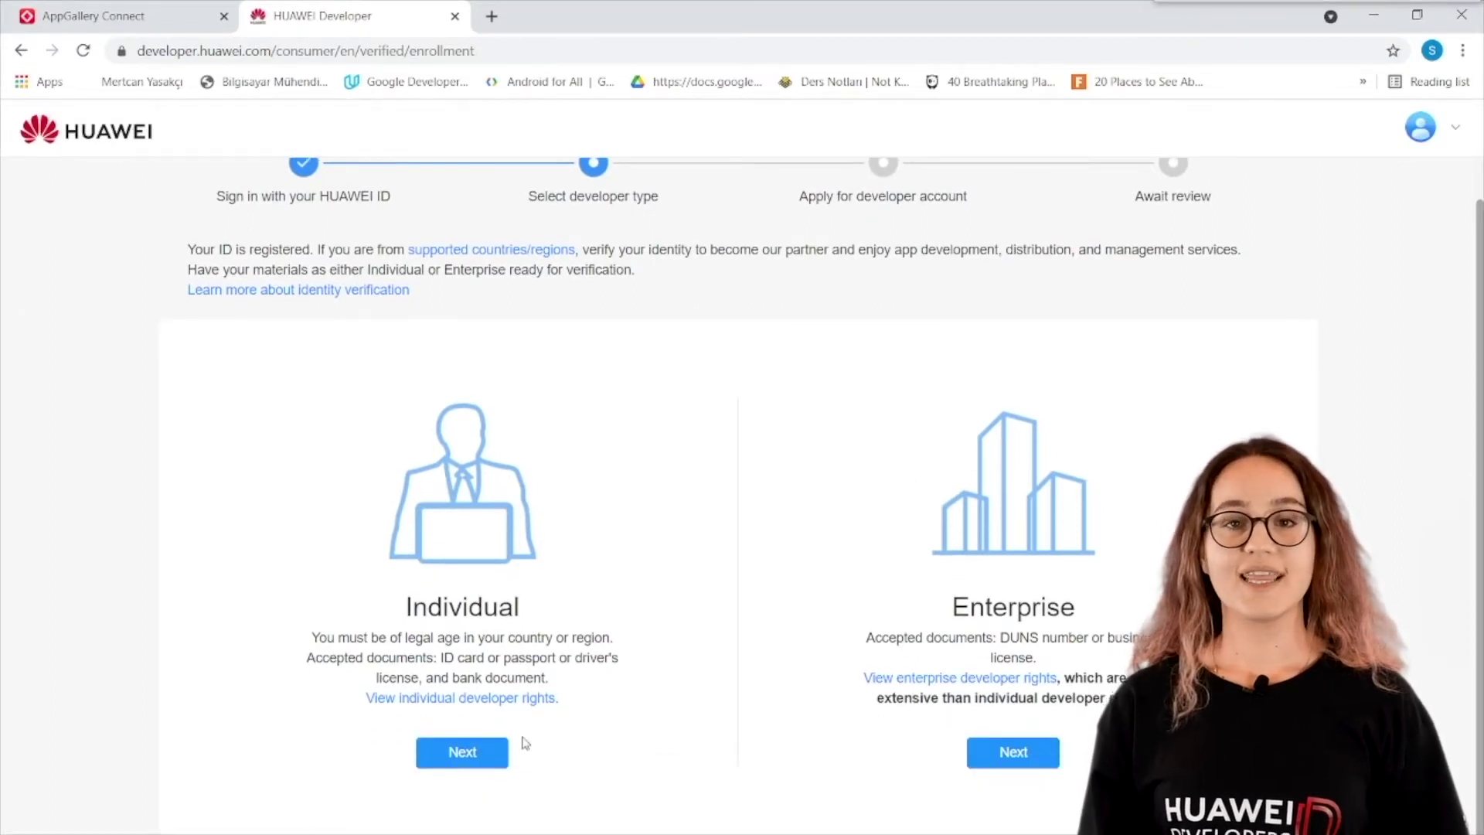
pyautogui.click(479, 753)
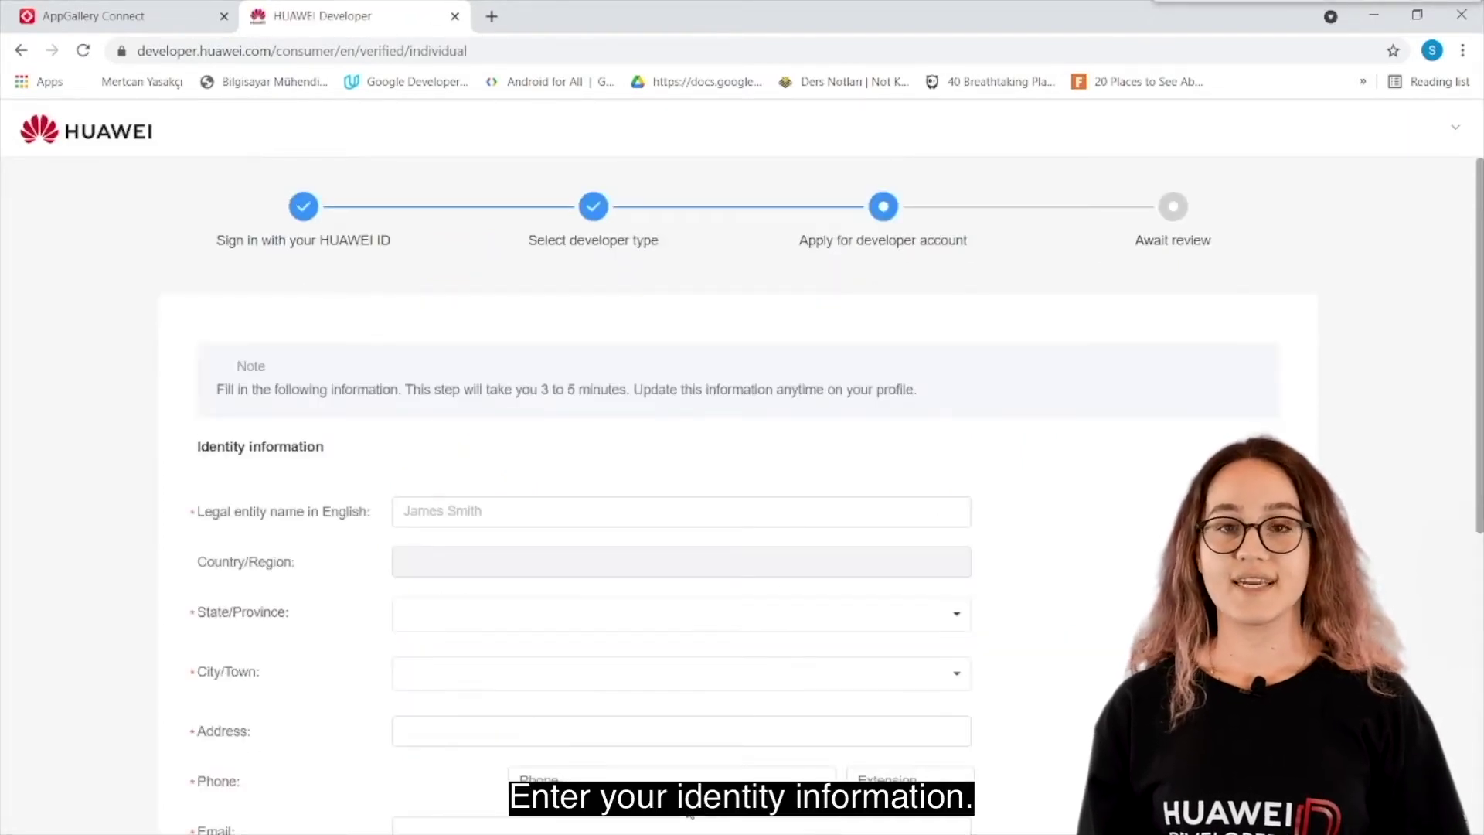
# Step through the individual form's legal entity name, Address and Email fields
pyautogui.click(693, 523)
pyautogui.scroll(-1, 694, 526)
pyautogui.scroll(-2, 694, 526)
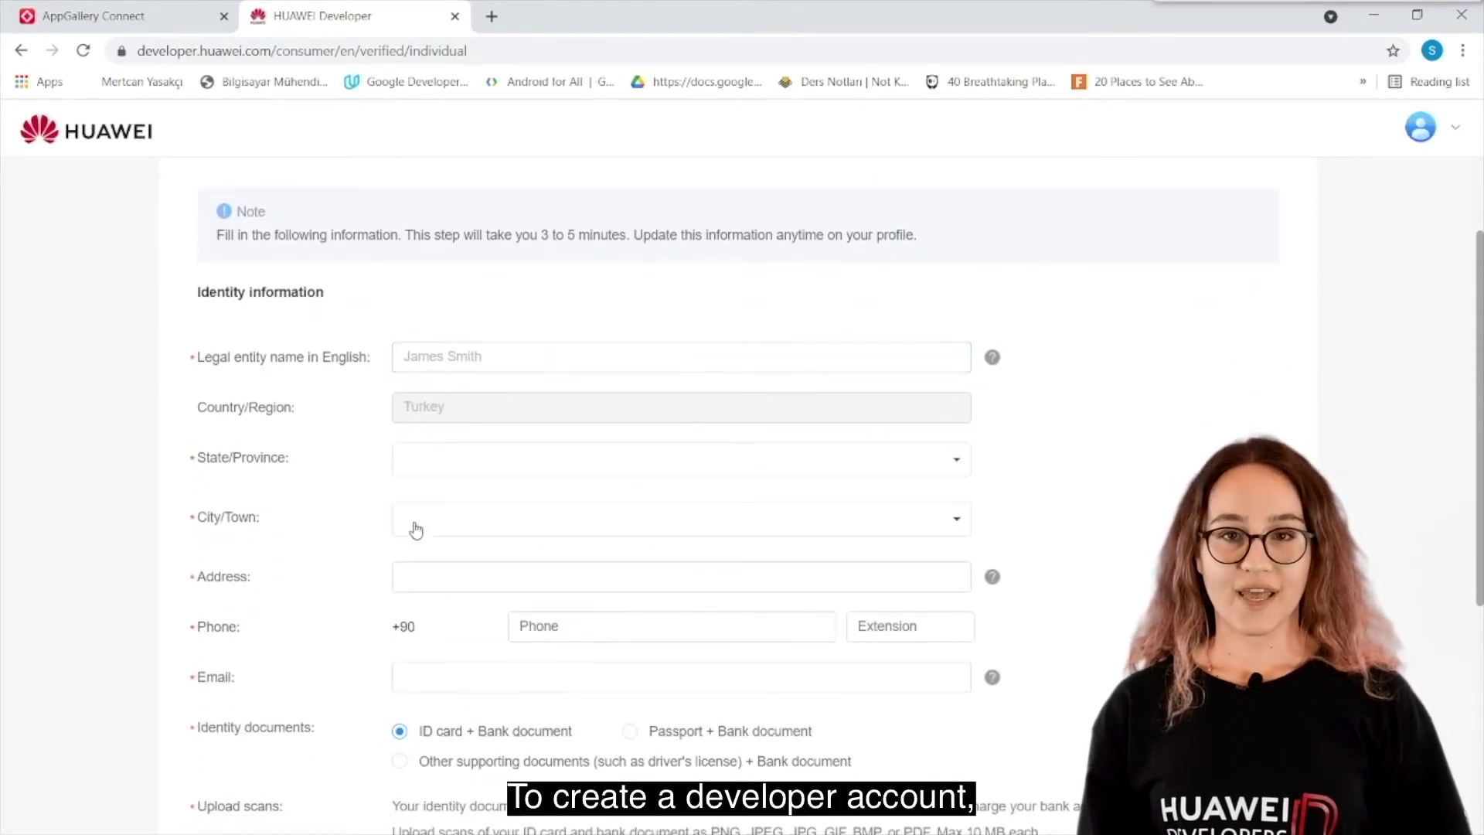
pyautogui.click(428, 573)
pyautogui.click(414, 680)
pyautogui.scroll(-1, 471, 669)
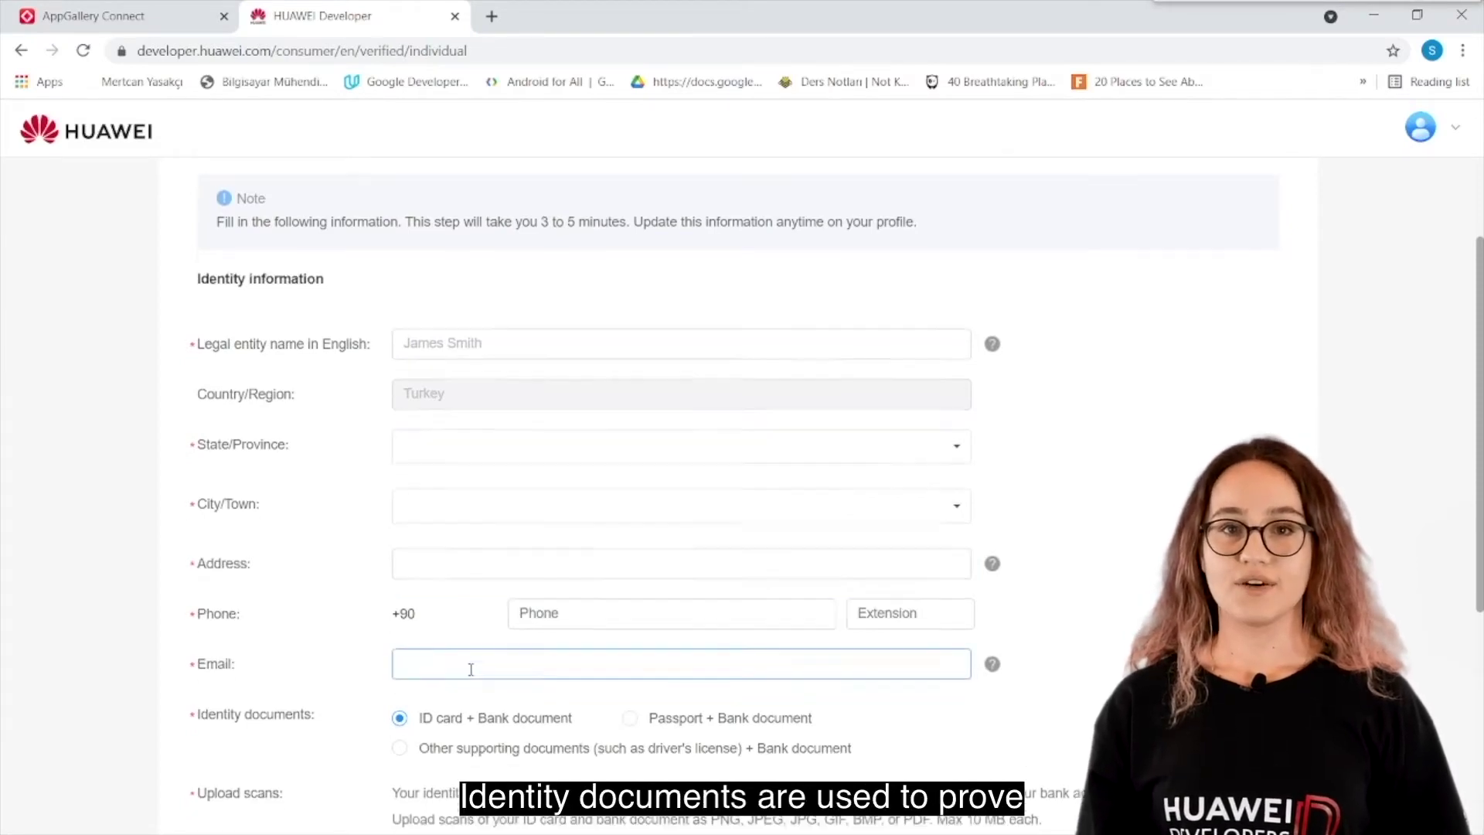
pyautogui.scroll(-1, 471, 670)
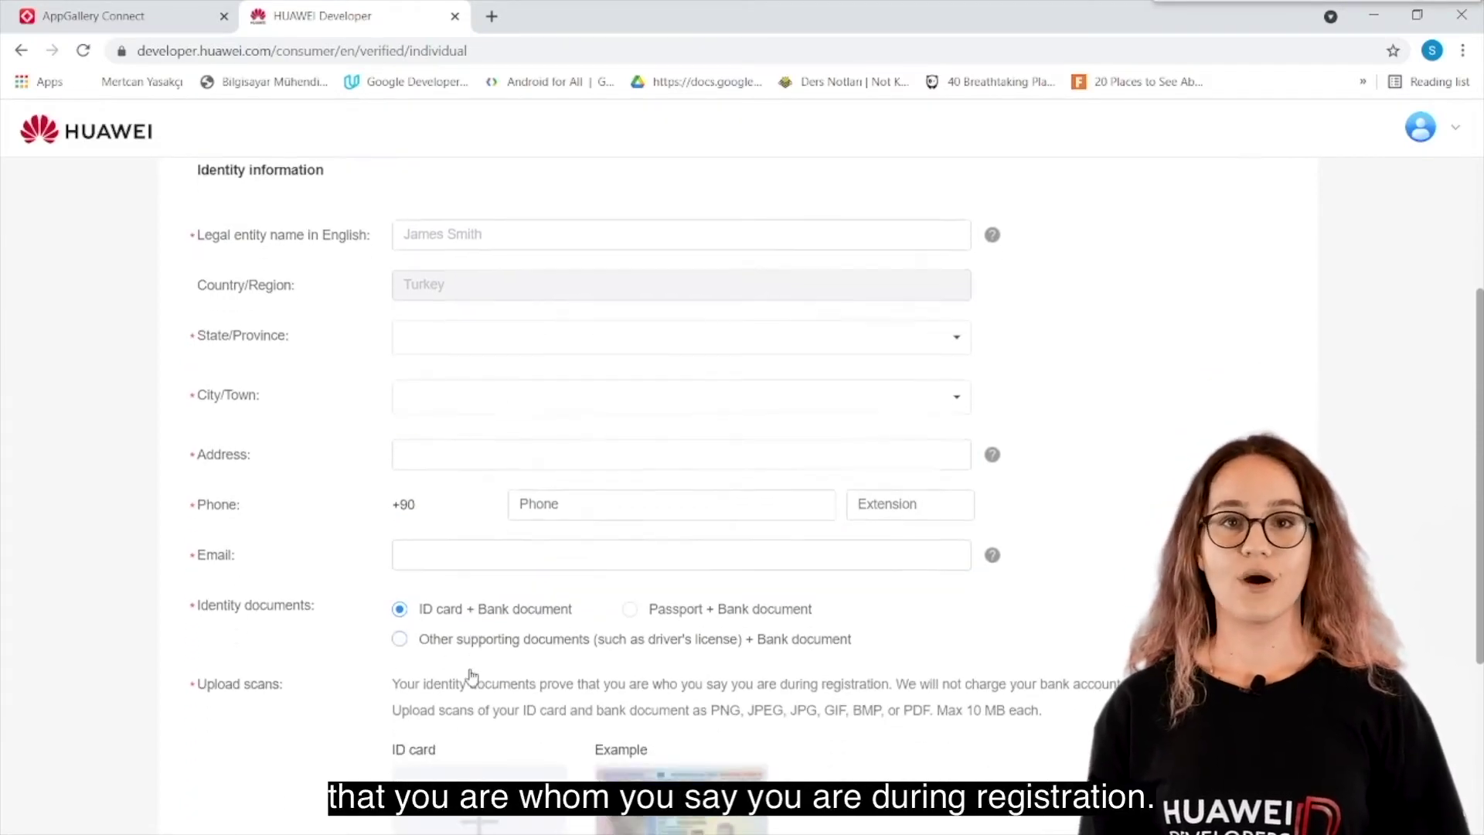
pyautogui.click(424, 538)
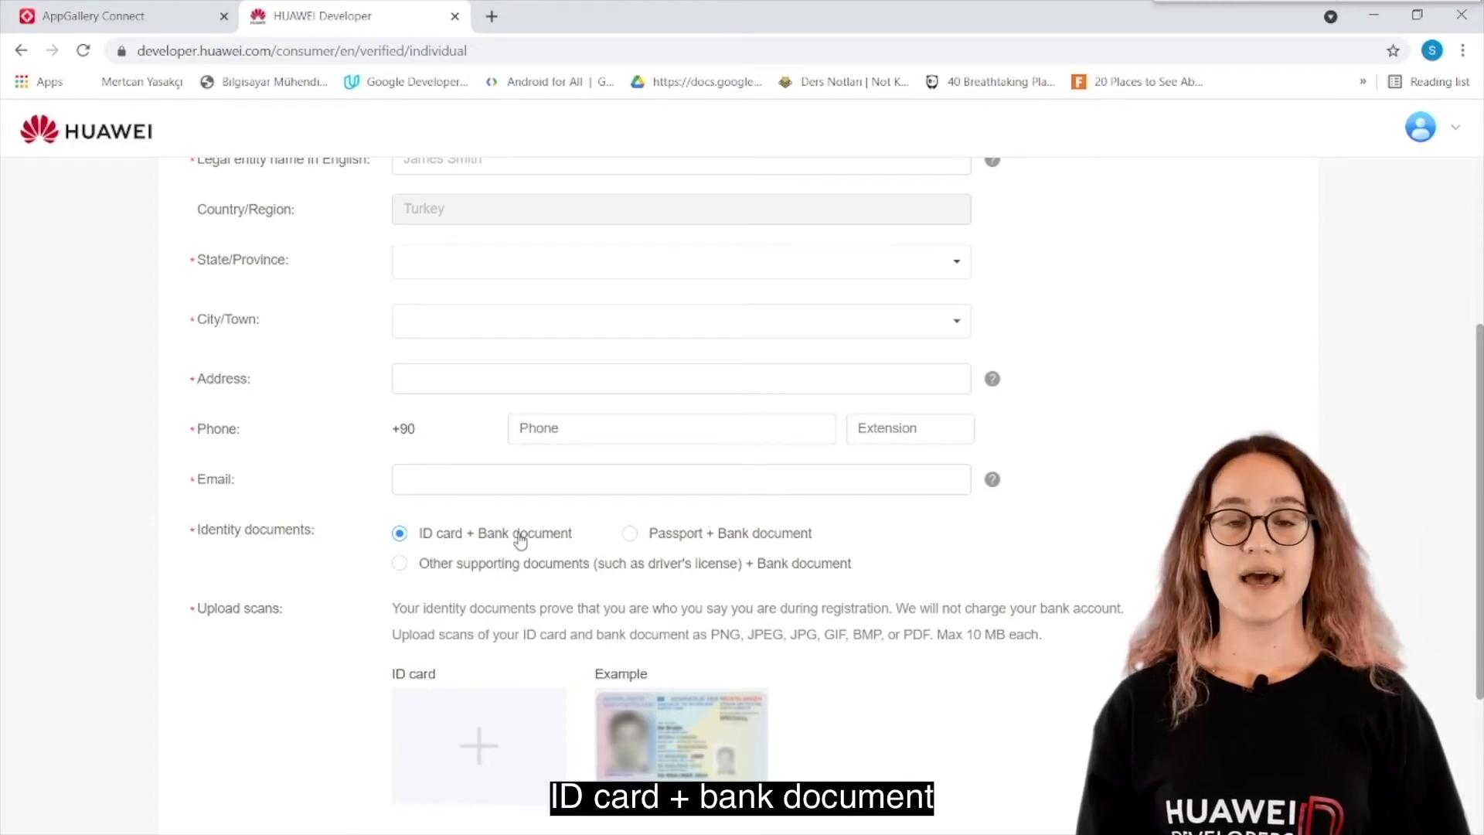
# Try Passport + Bank document and Other supporting documents, then settle on ID card + Bank document
pyautogui.click(631, 535)
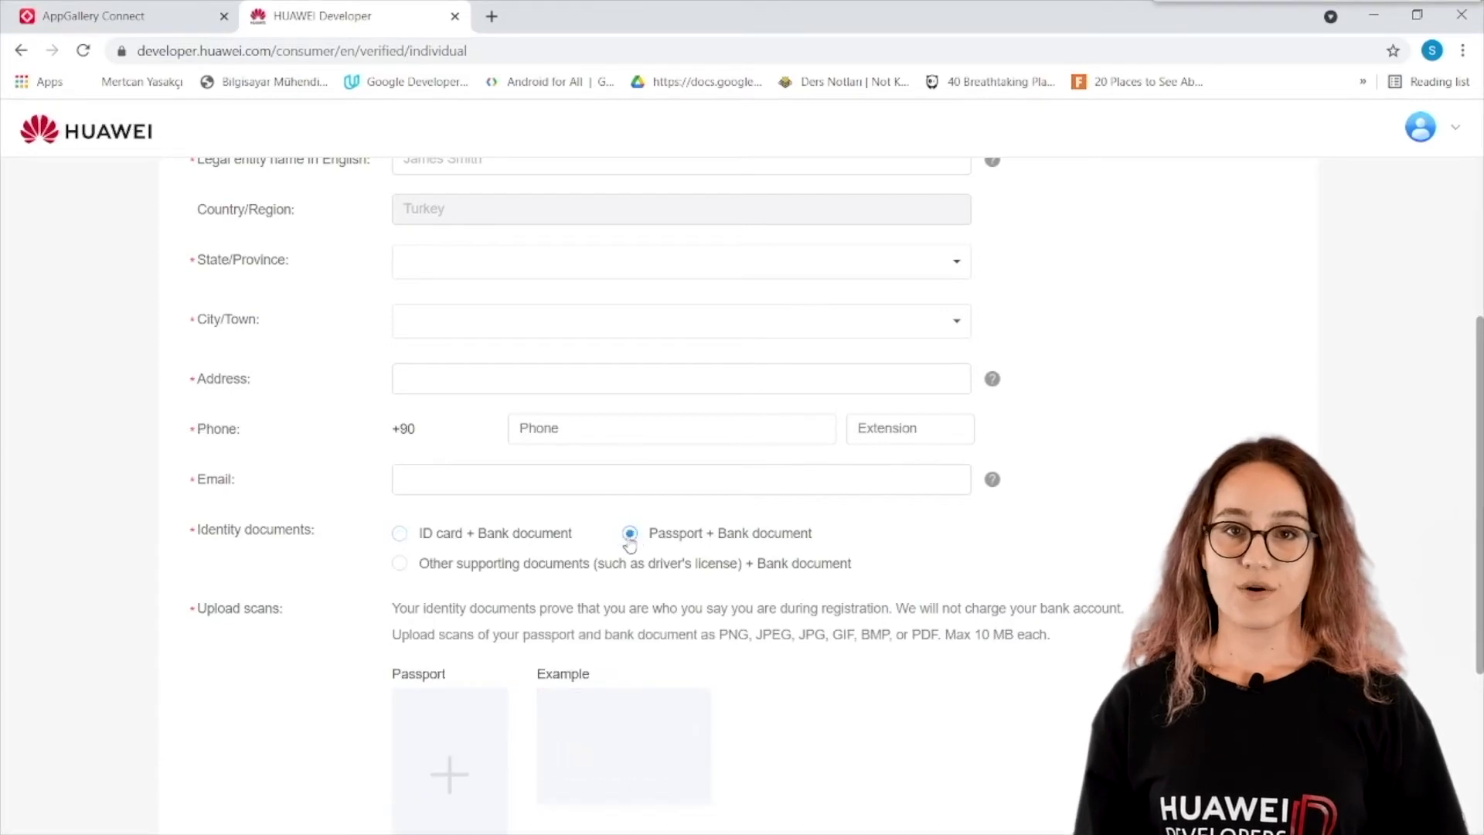
pyautogui.click(400, 565)
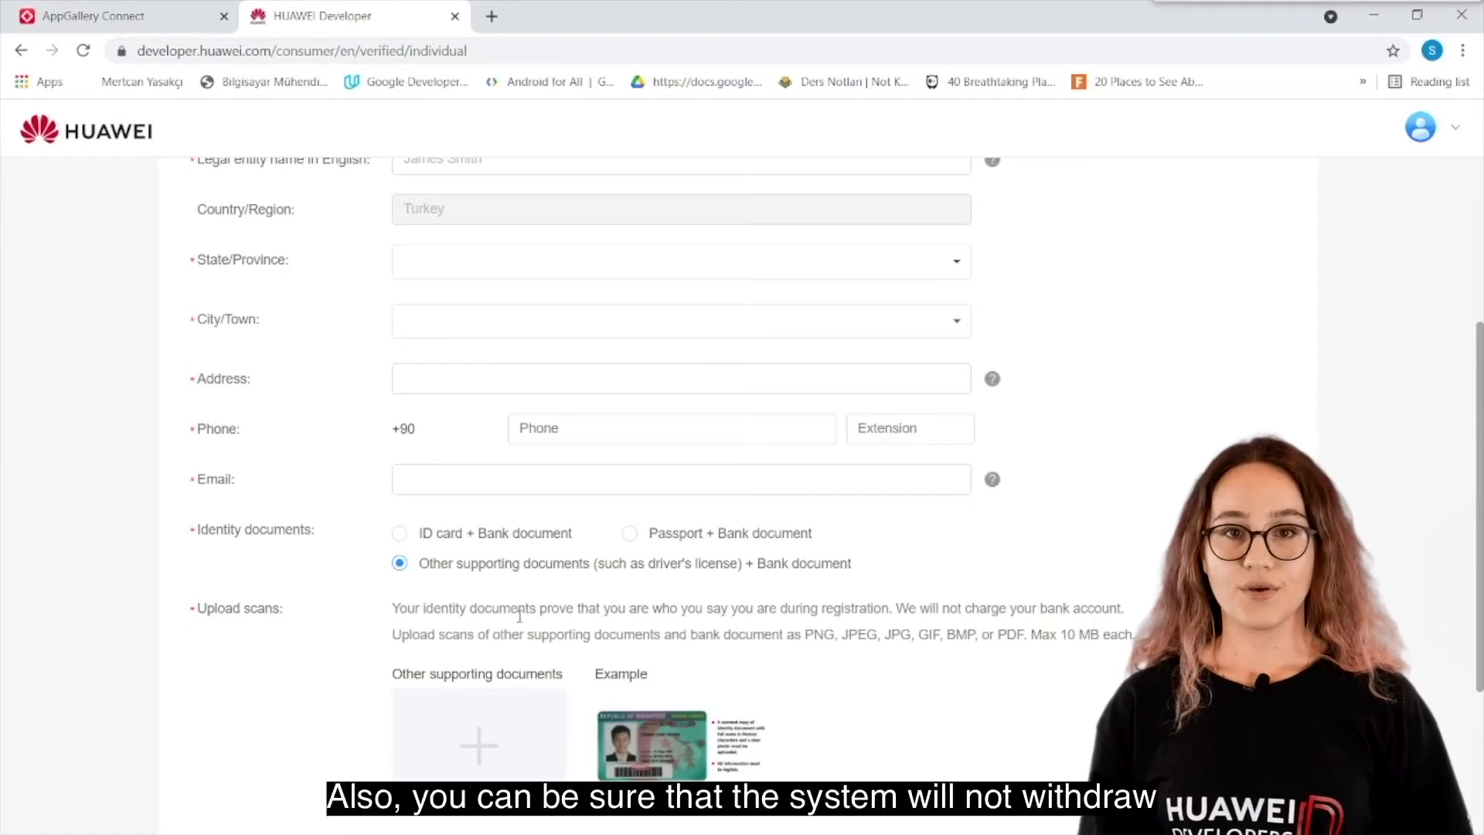
pyautogui.scroll(-4, 520, 616)
pyautogui.scroll(2, 510, 592)
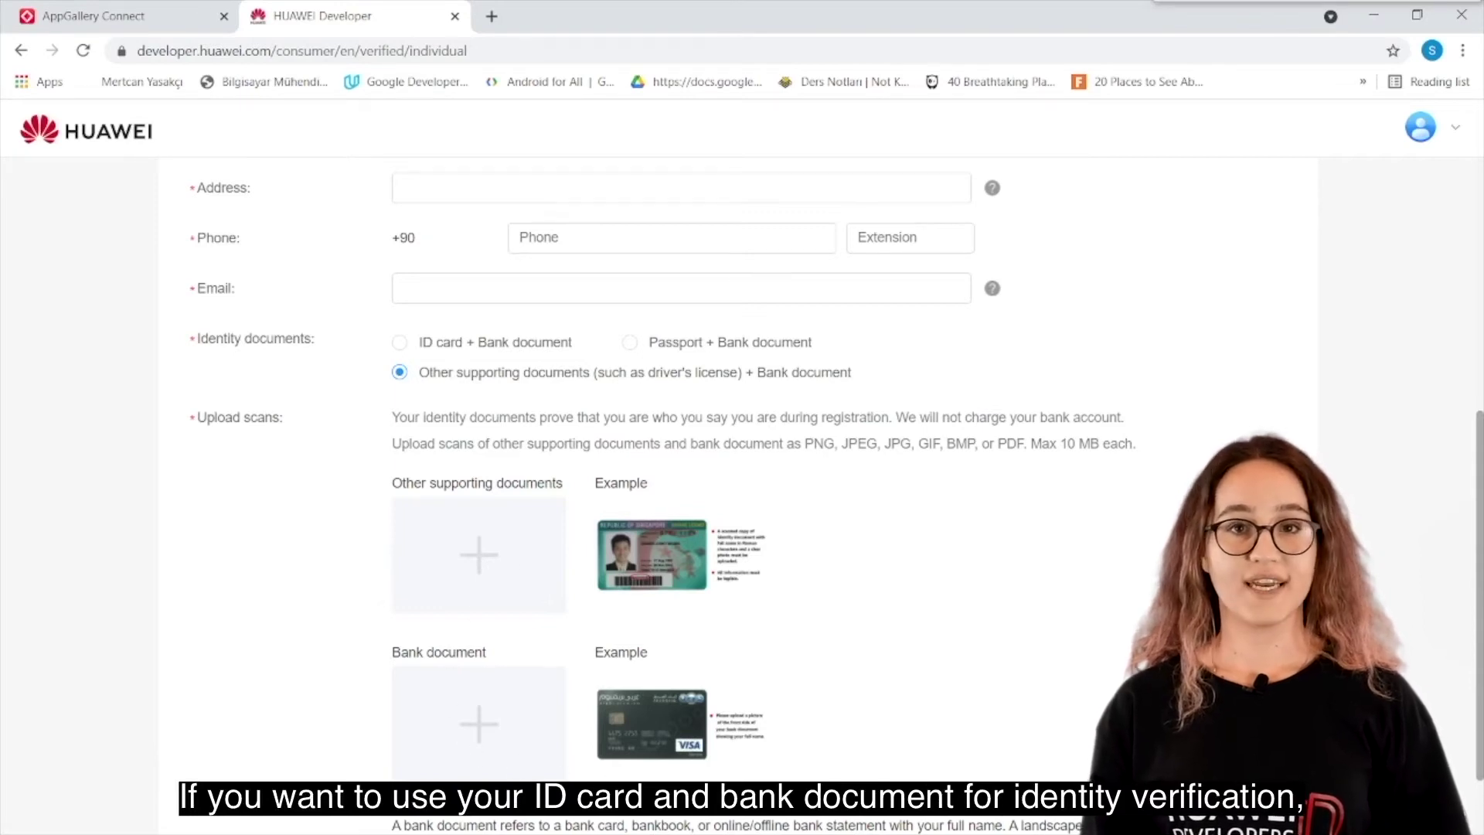
pyautogui.click(400, 342)
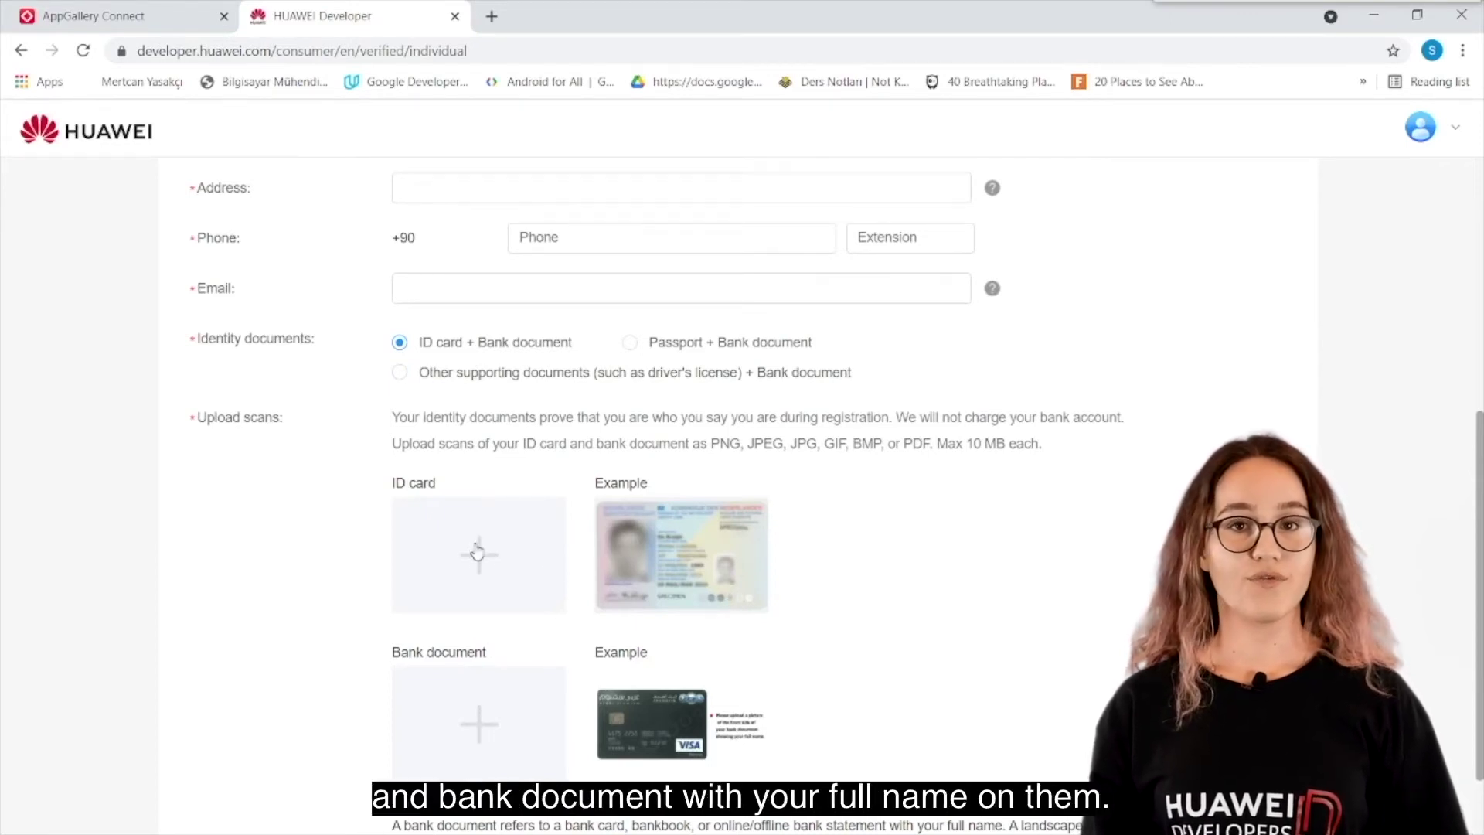
pyautogui.scroll(-4, 465, 733)
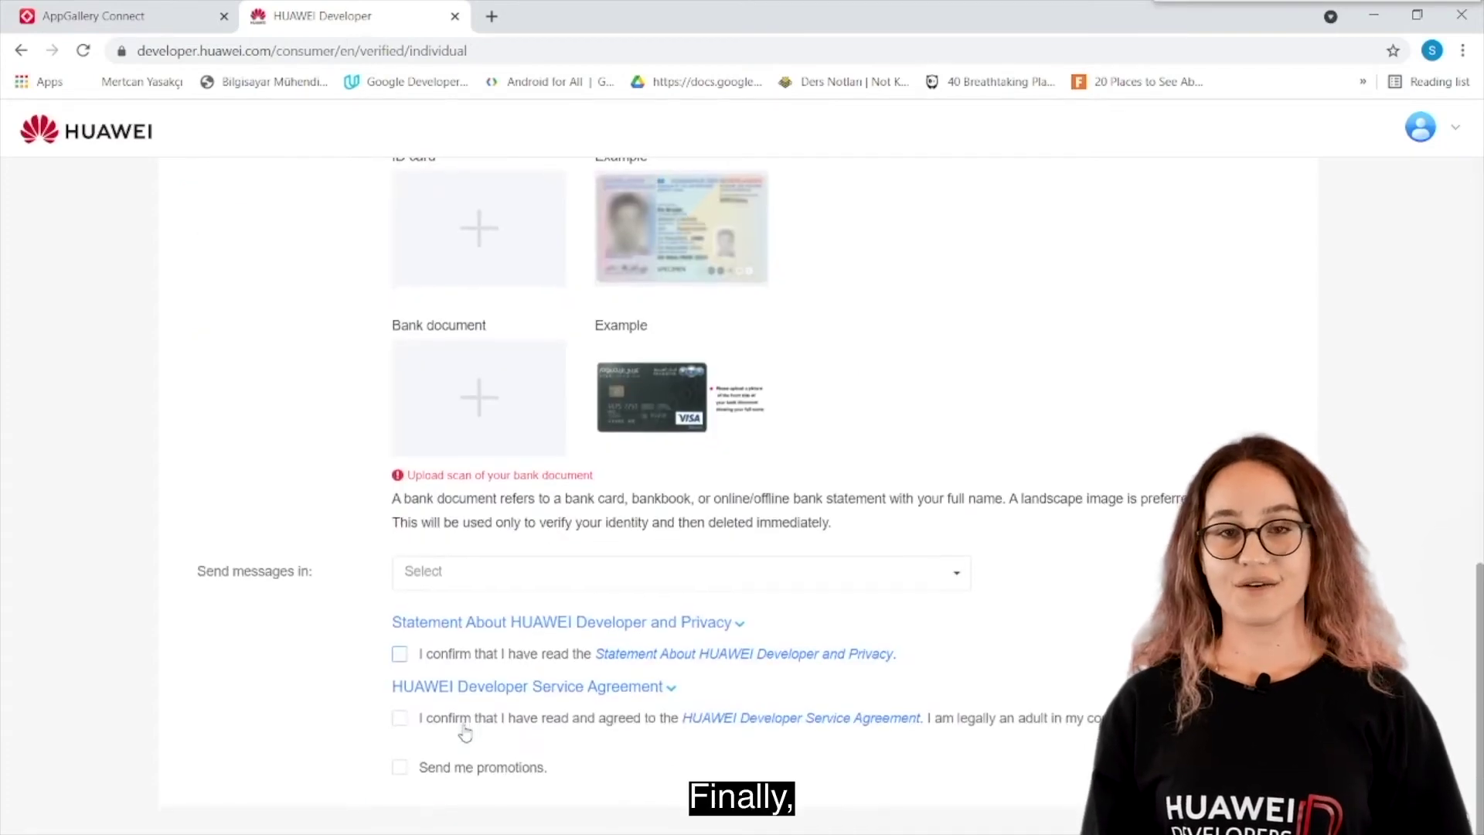
# Tick the 'I confirm' box for the developer privacy statement on the individual form
pyautogui.scroll(2, 465, 733)
pyautogui.scroll(-2, 465, 733)
pyautogui.scroll(1, 465, 733)
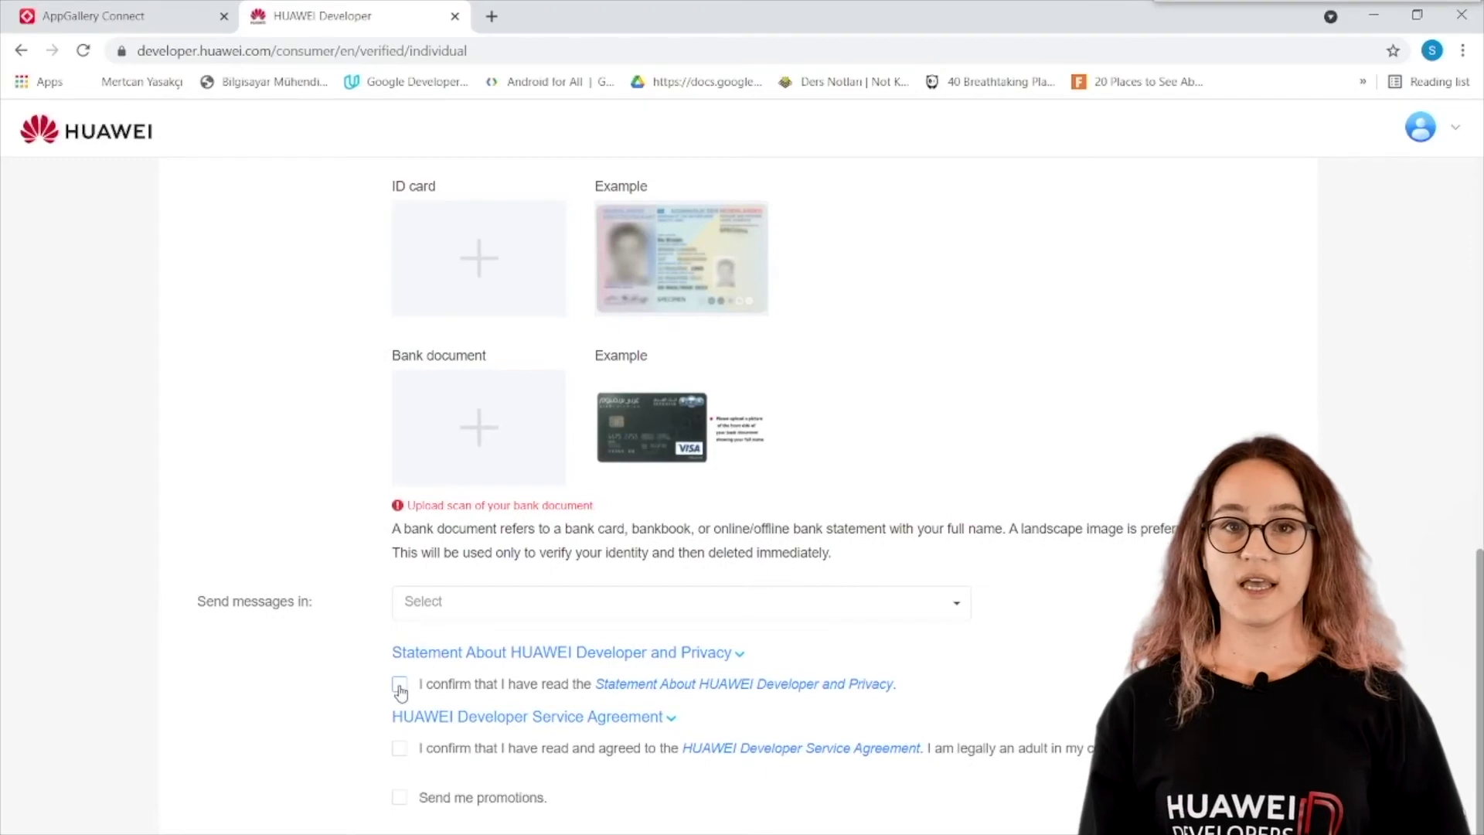
pyautogui.click(399, 687)
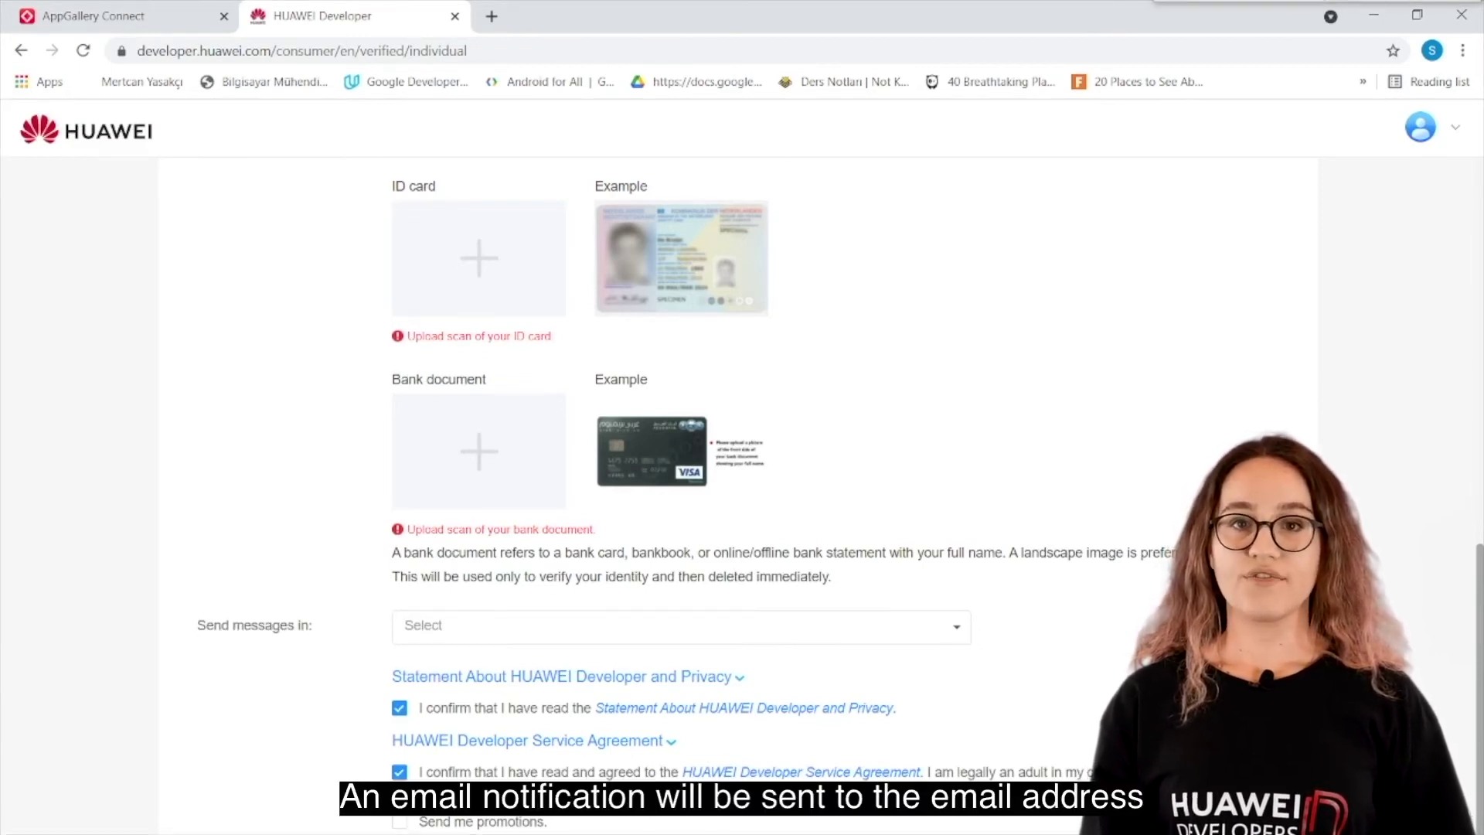
pyautogui.scroll(-1, 742, 495)
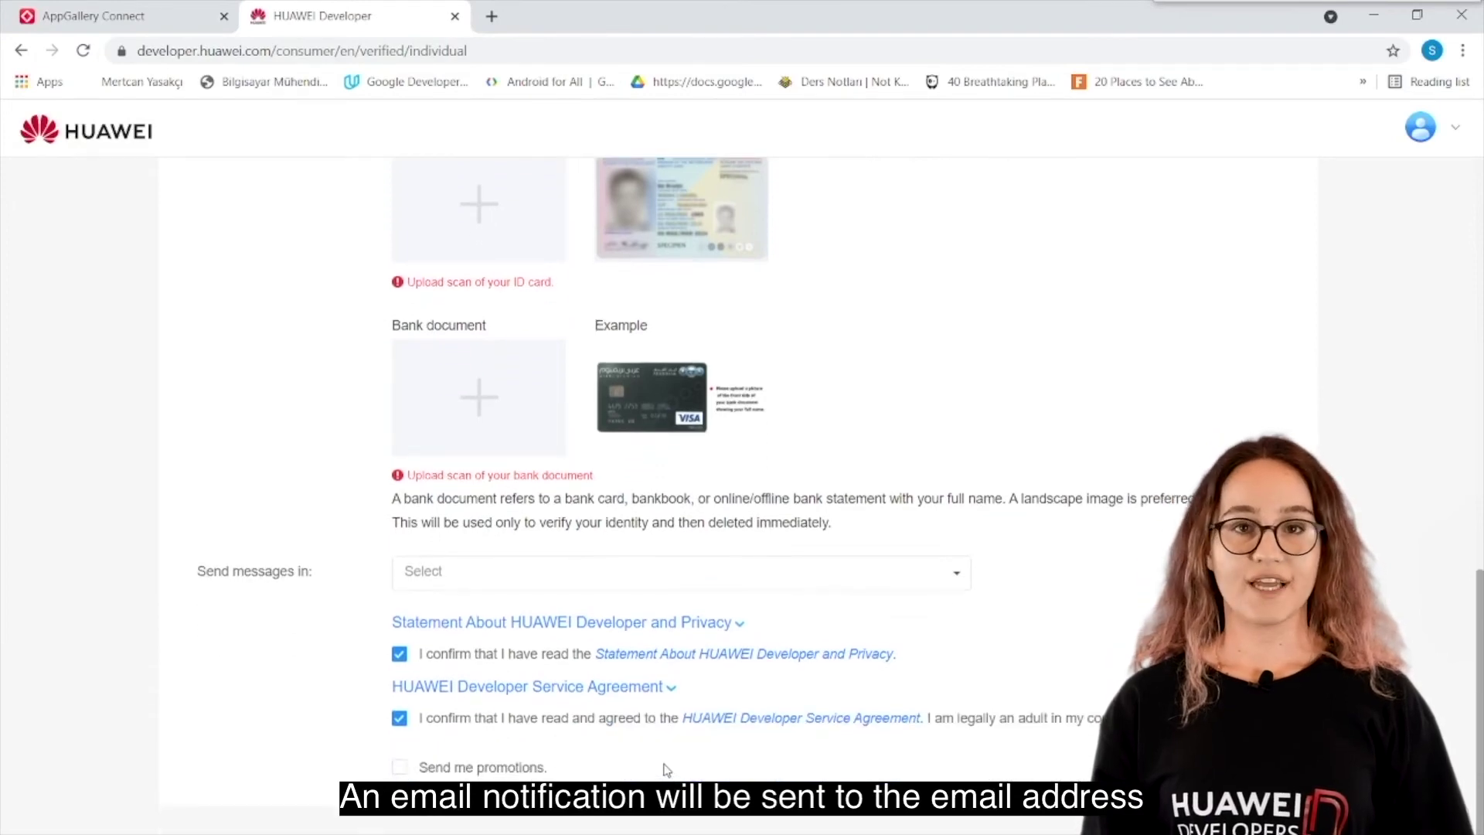
pyautogui.scroll(10, 661, 764)
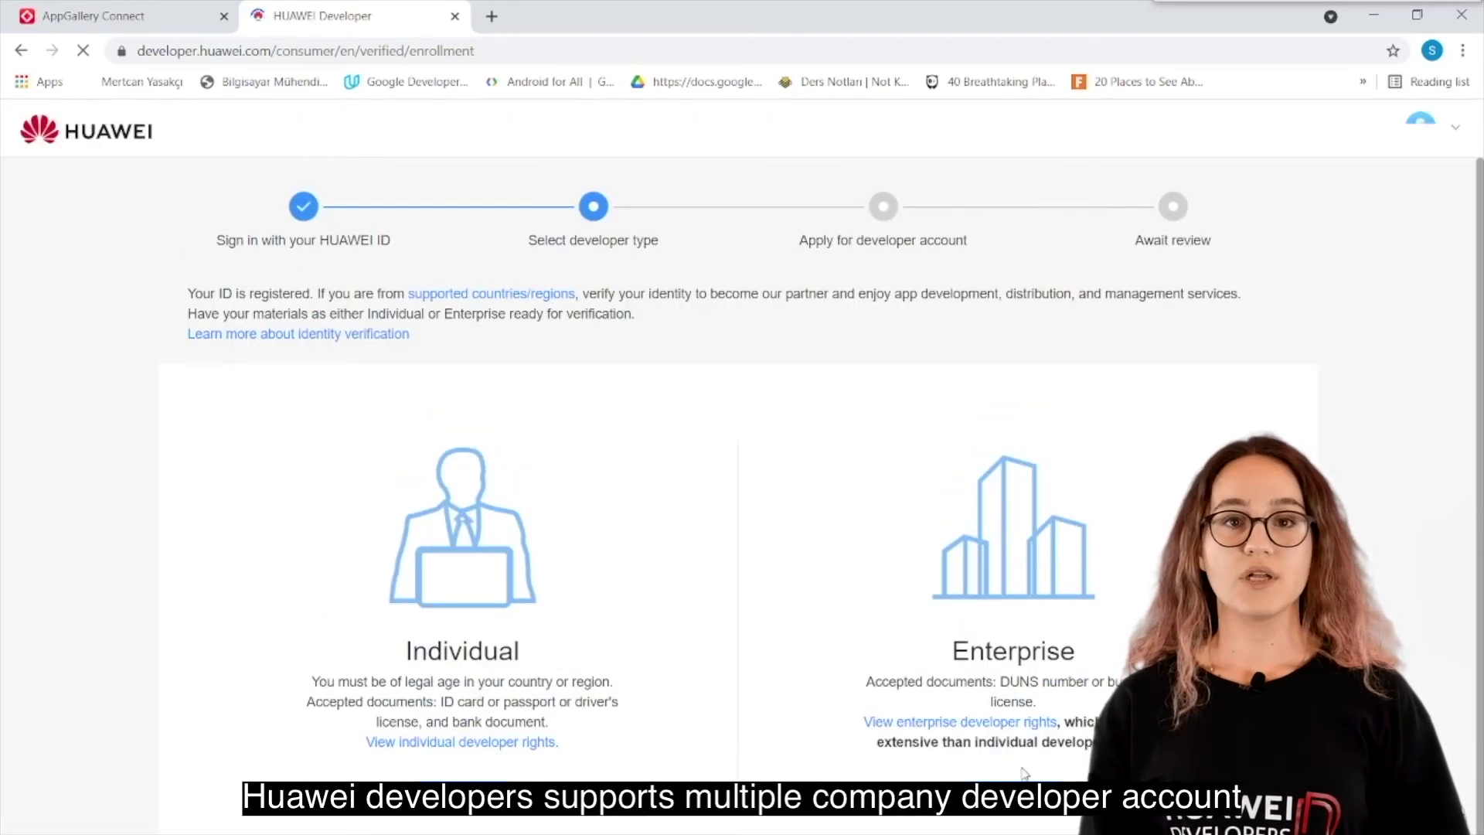
# Open the Enterprise application form, then highlight the DUNS number label and focus its field
pyautogui.click(1021, 797)
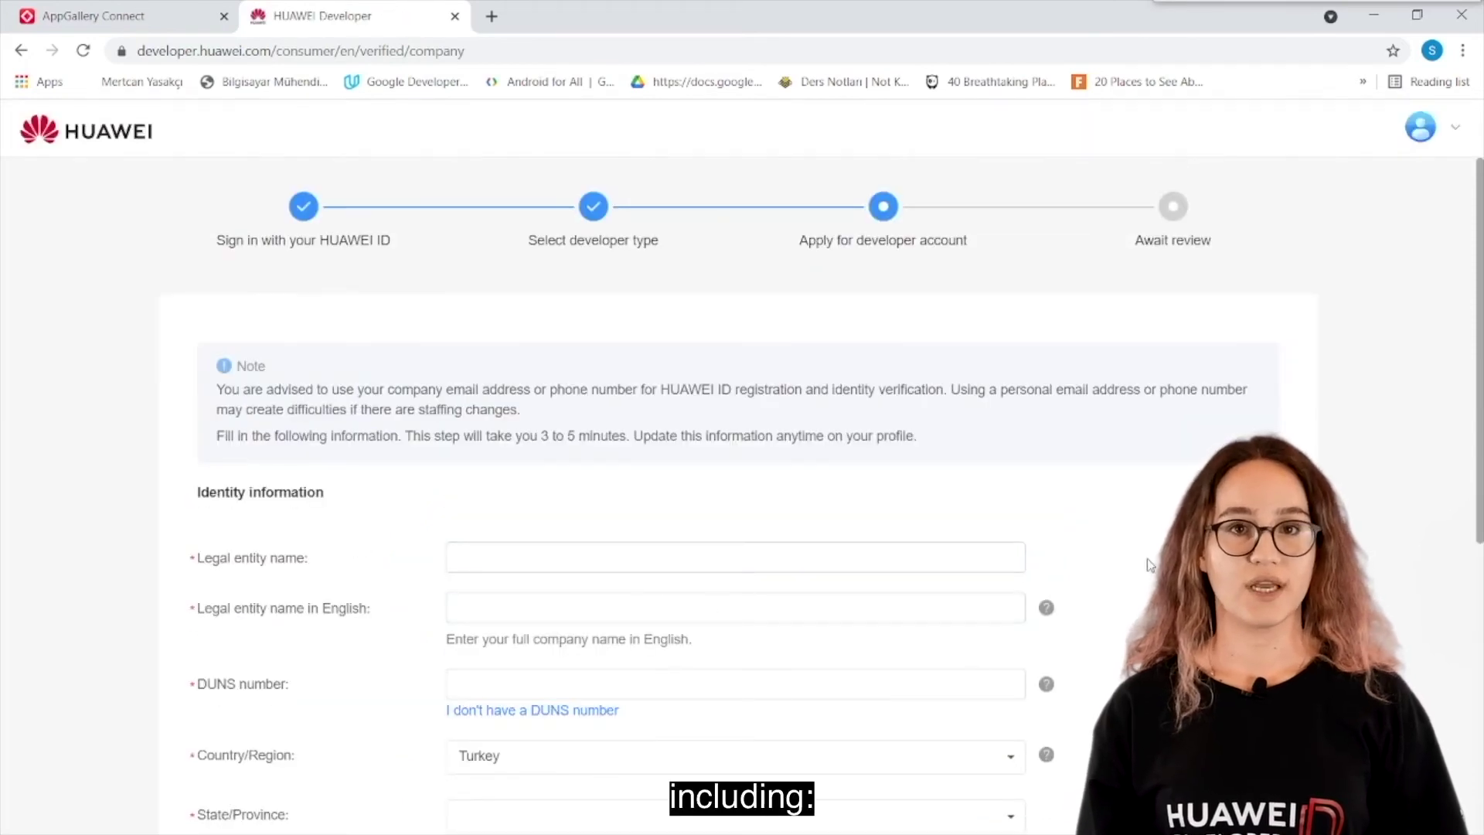
pyautogui.scroll(-3, 1147, 559)
pyautogui.scroll(-1, 1147, 565)
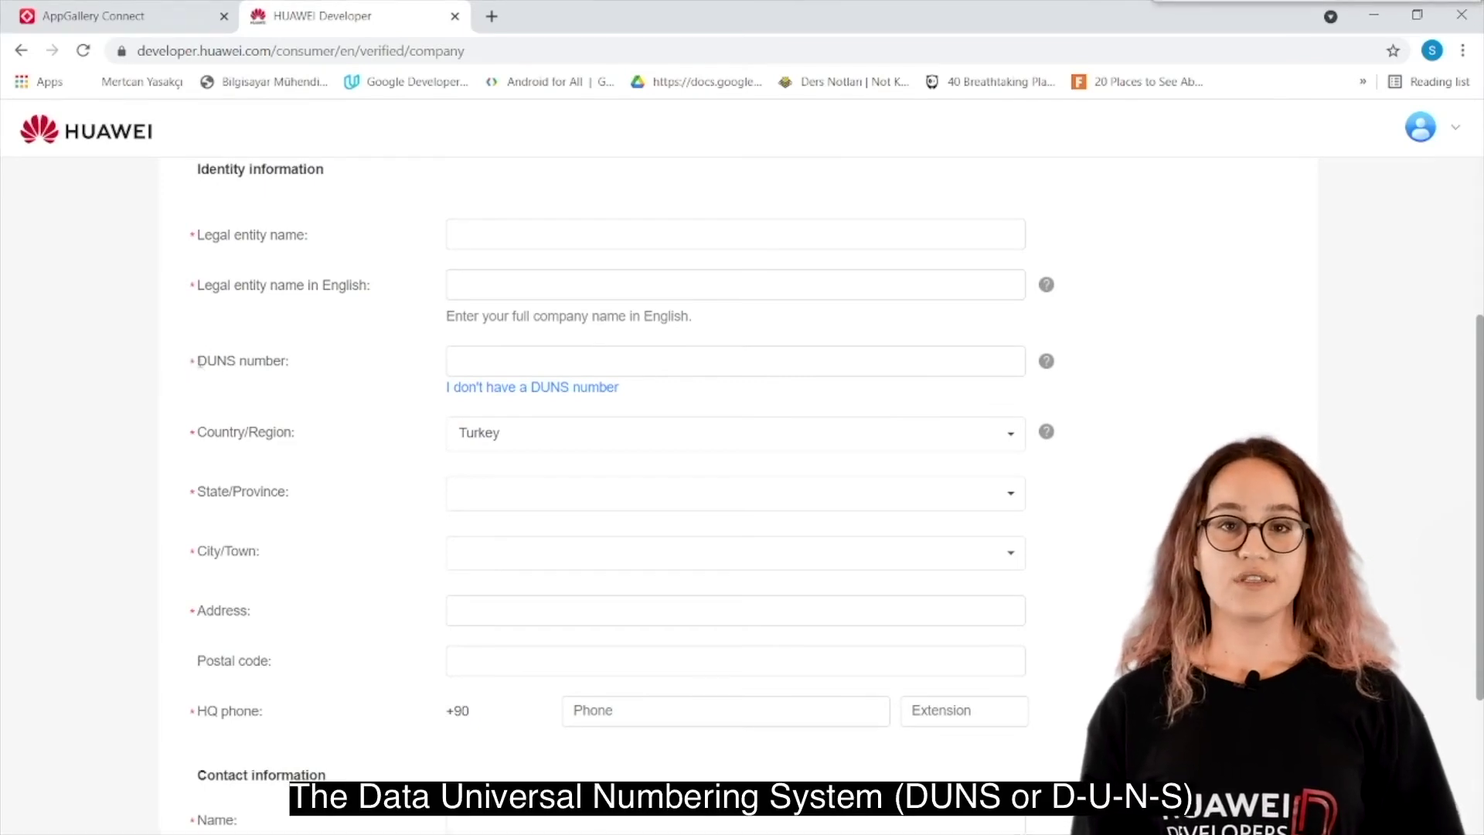
pyautogui.moveTo(197, 368); pyautogui.dragTo(300, 372)
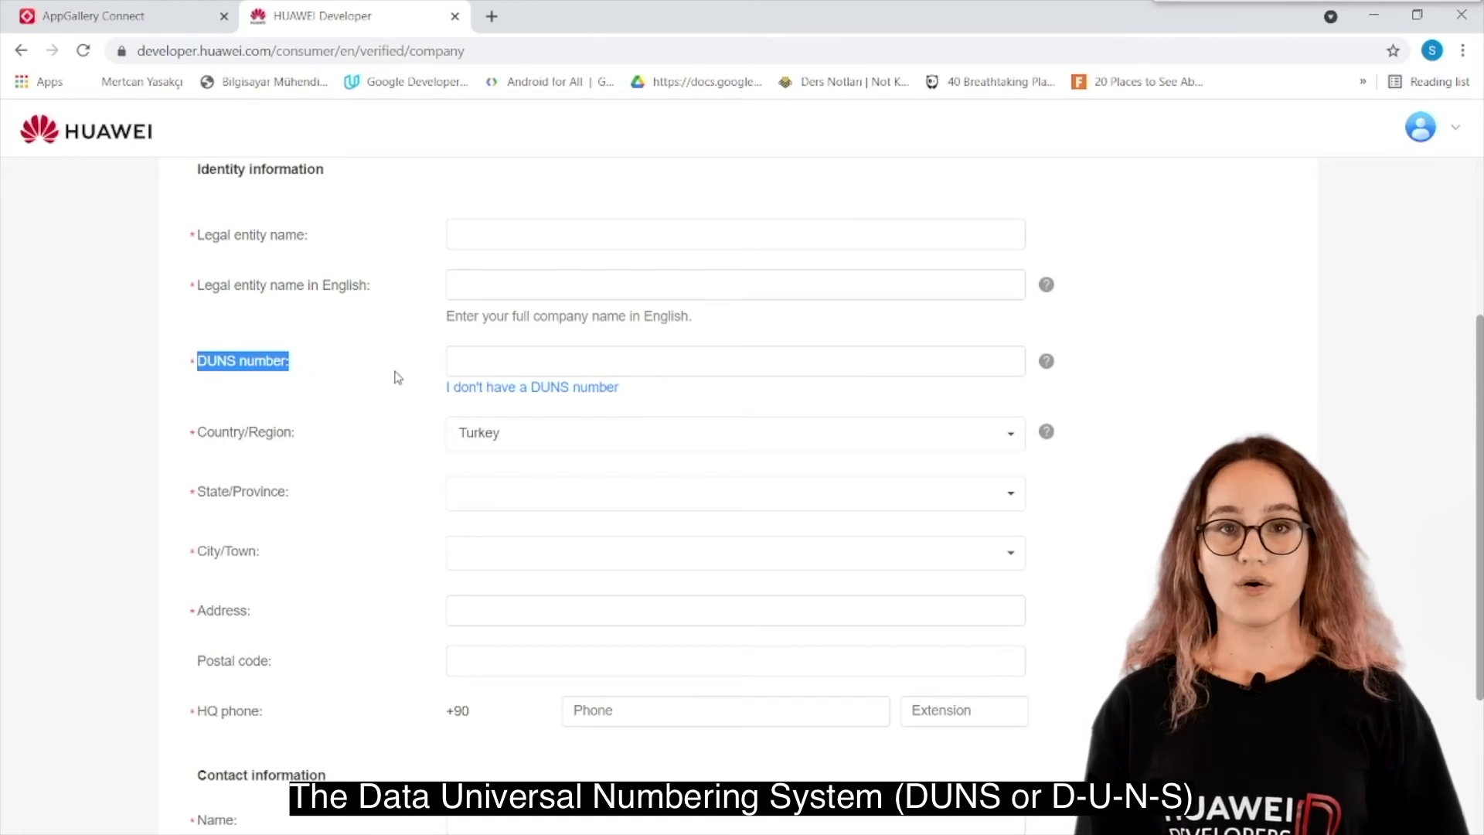
pyautogui.scroll(-1, 381, 376)
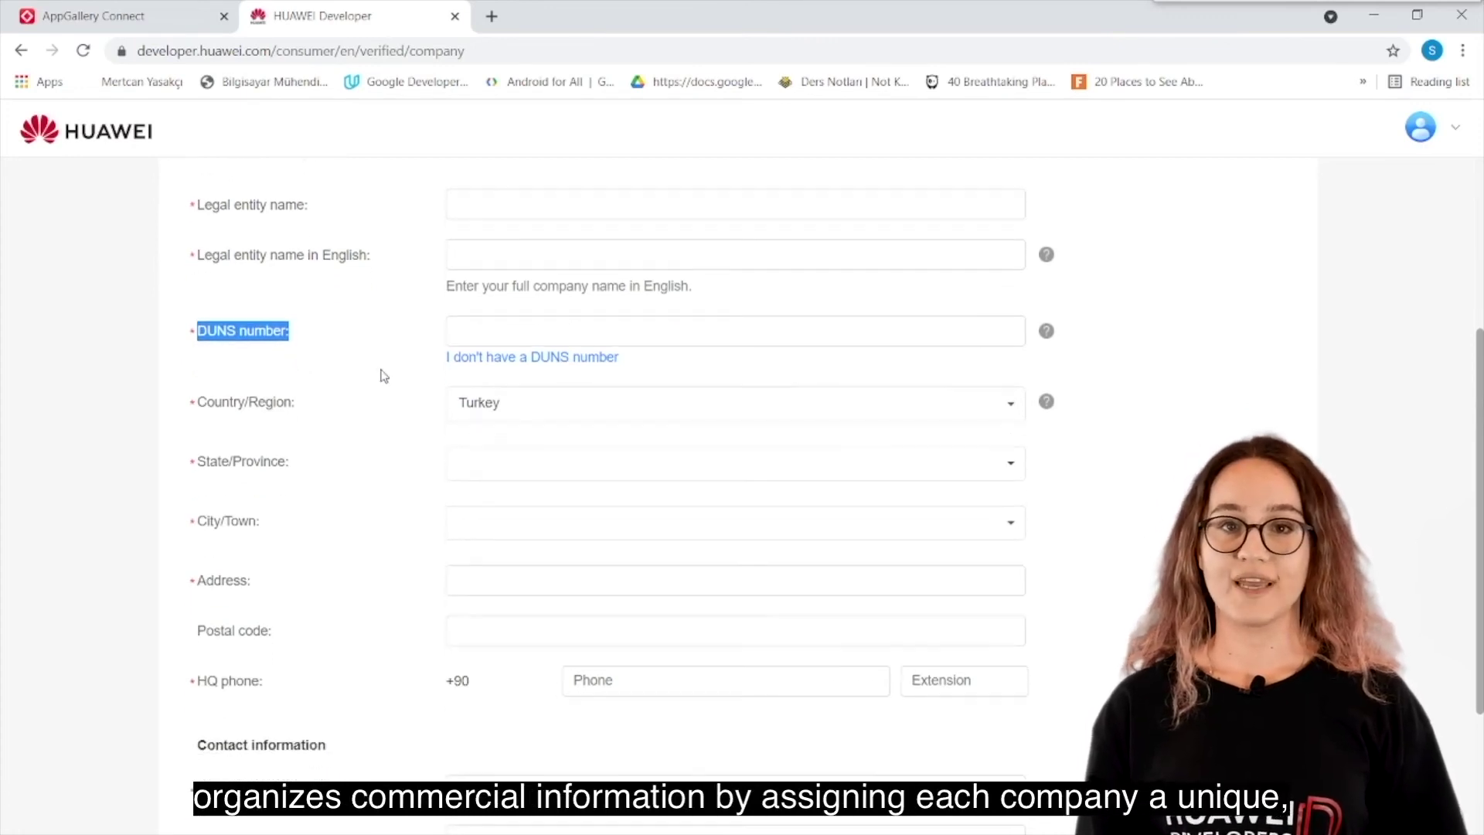
pyautogui.click(696, 340)
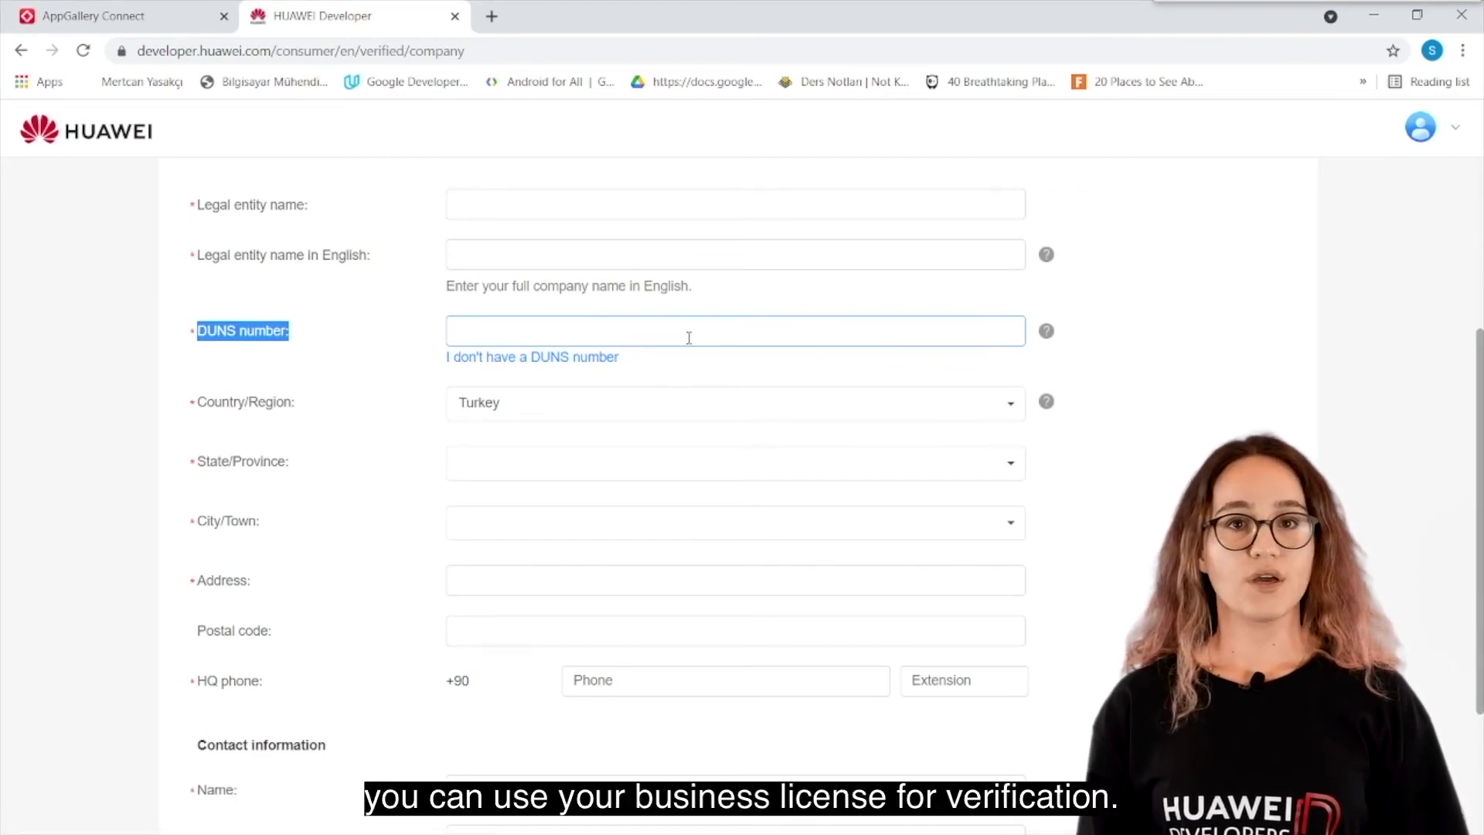
pyautogui.scroll(5, 688, 337)
pyautogui.scroll(-2, 690, 341)
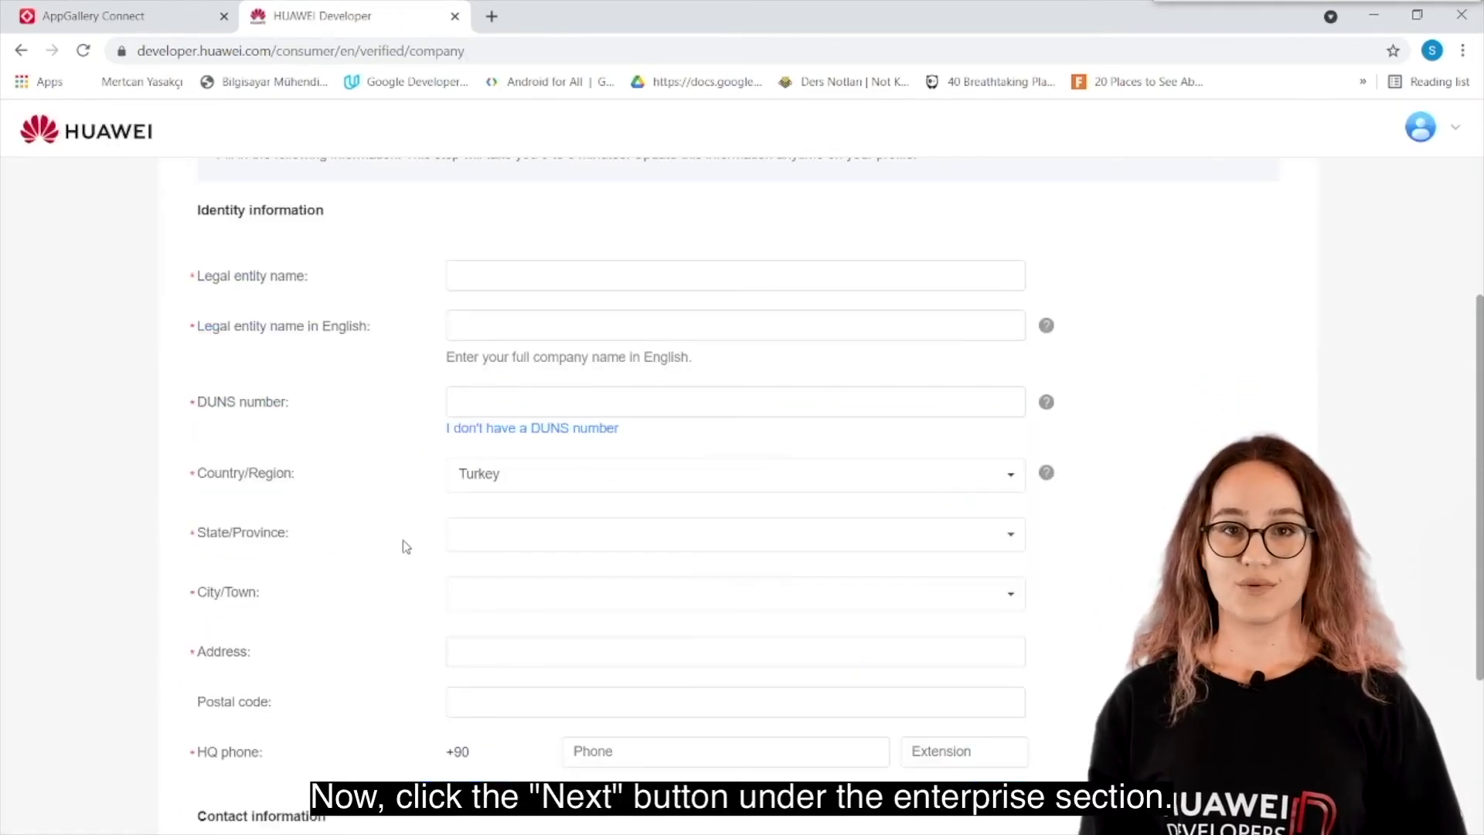
# Choose 'I don't have a DUNS number' and confirm the Statement About HUAWEI Developer and Privacy
pyautogui.scroll(-1, 401, 544)
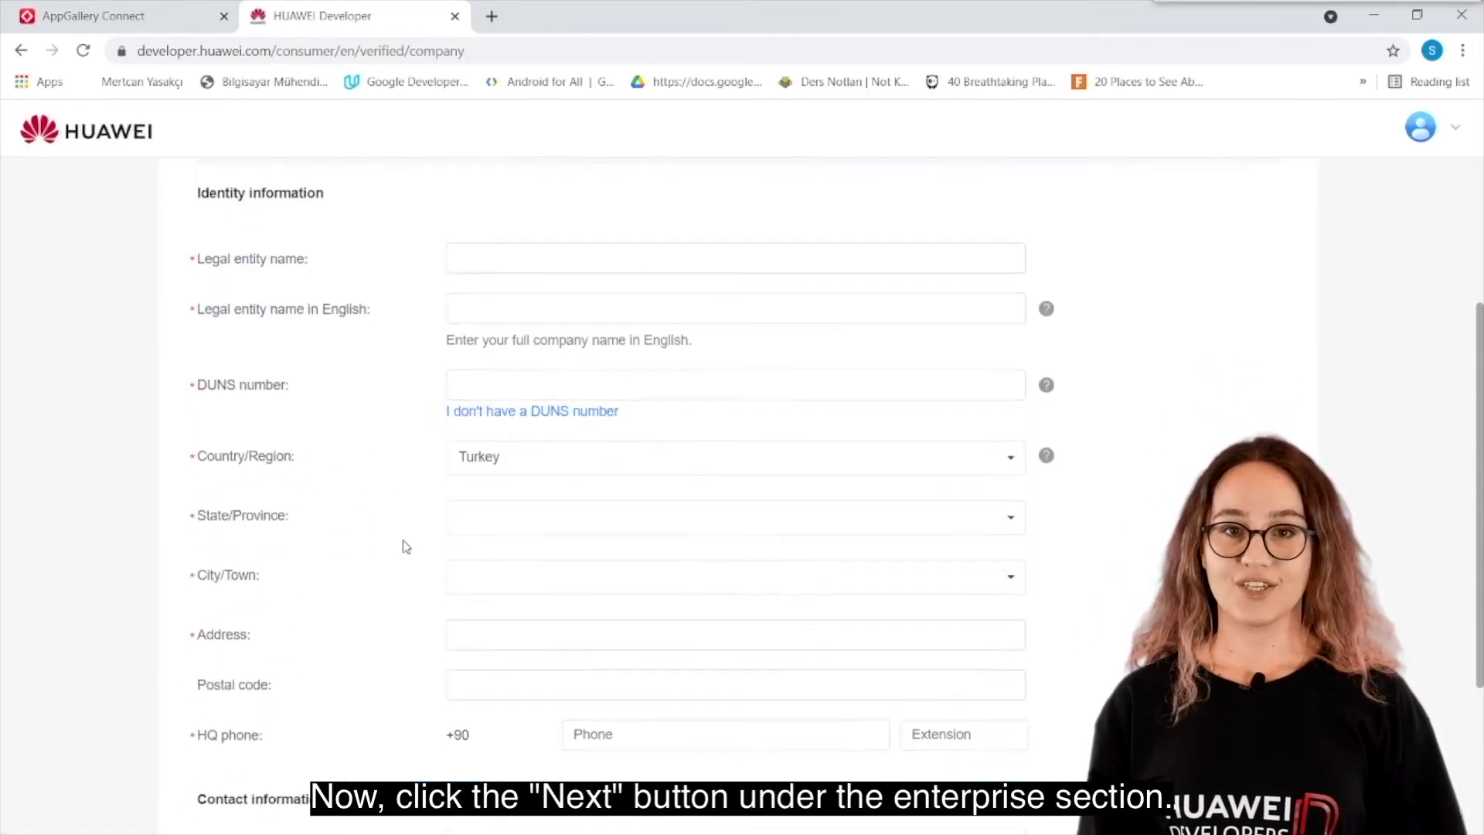
pyautogui.scroll(3, 387, 387)
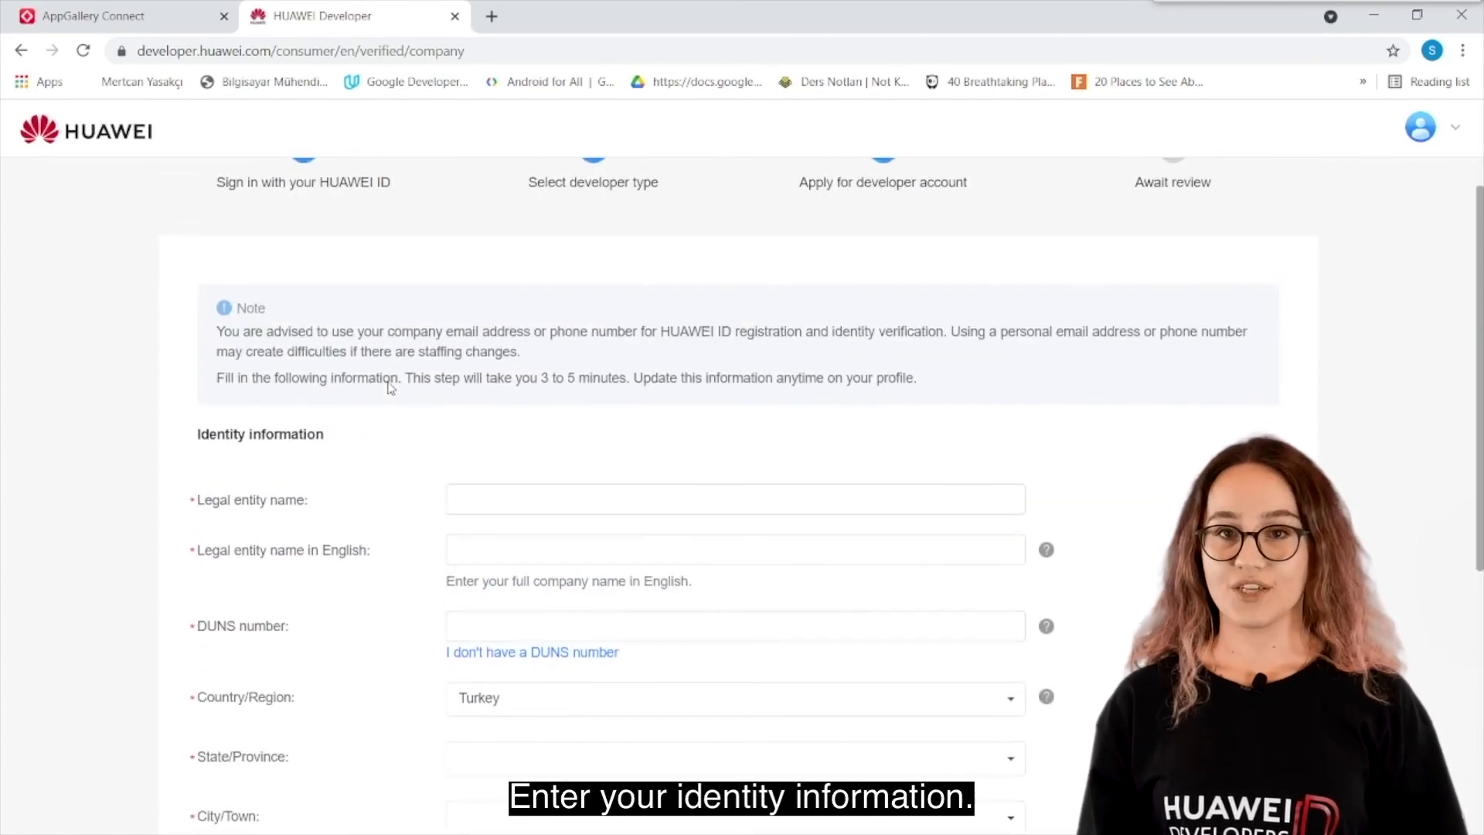
pyautogui.scroll(1, 410, 464)
pyautogui.click(472, 520)
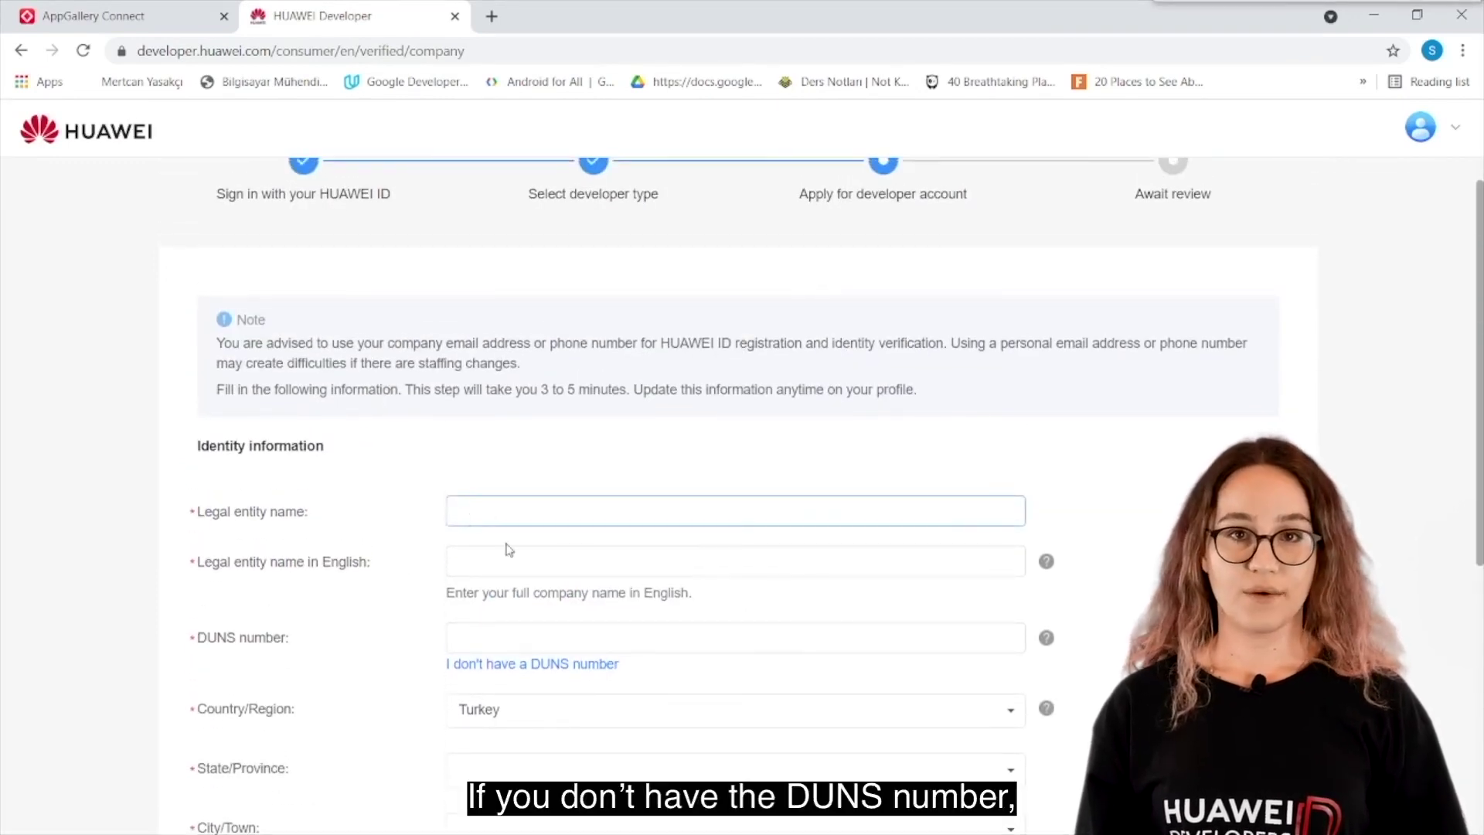
pyautogui.click(561, 667)
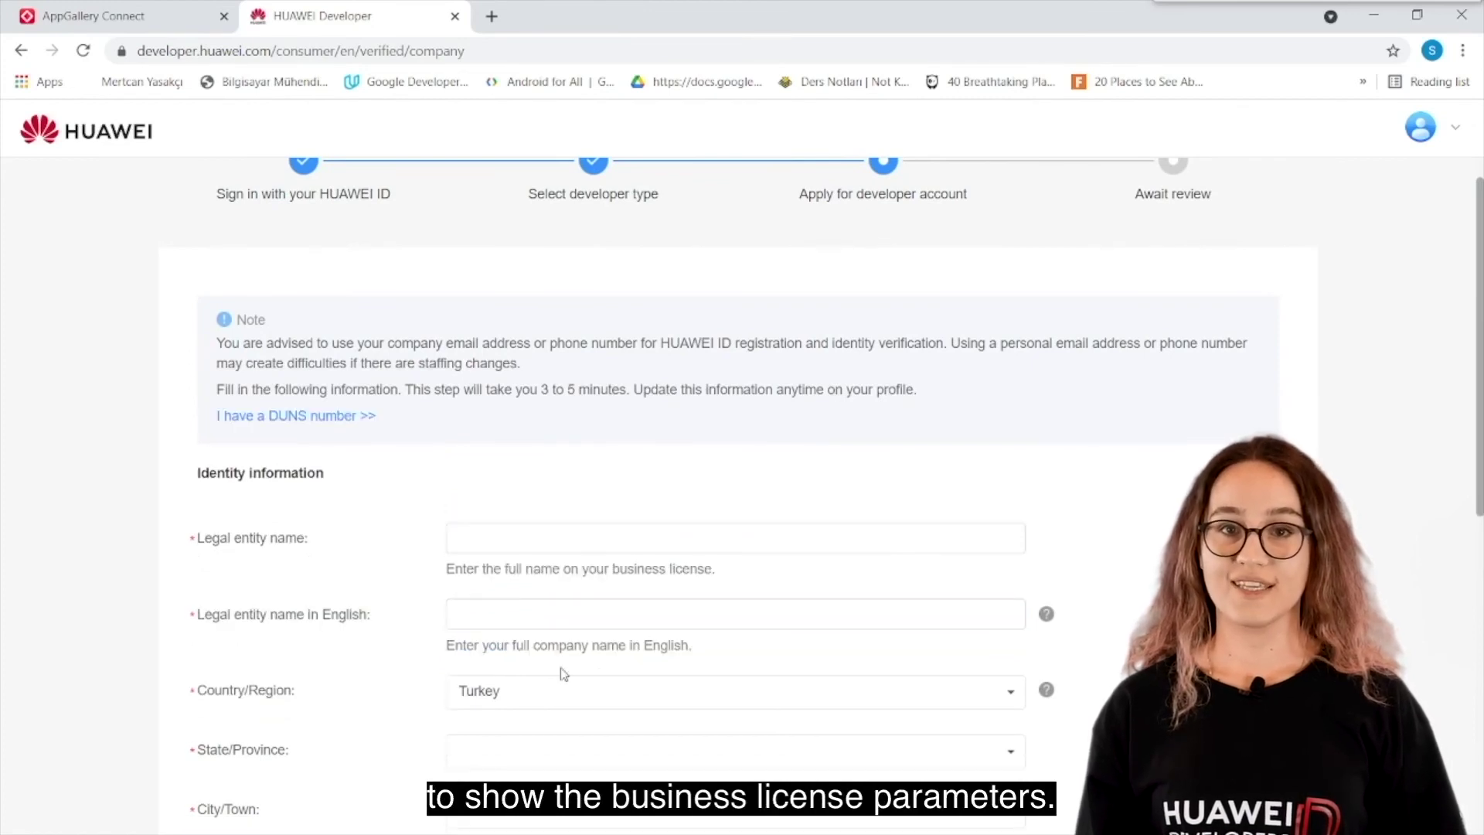
pyautogui.scroll(-3, 375, 672)
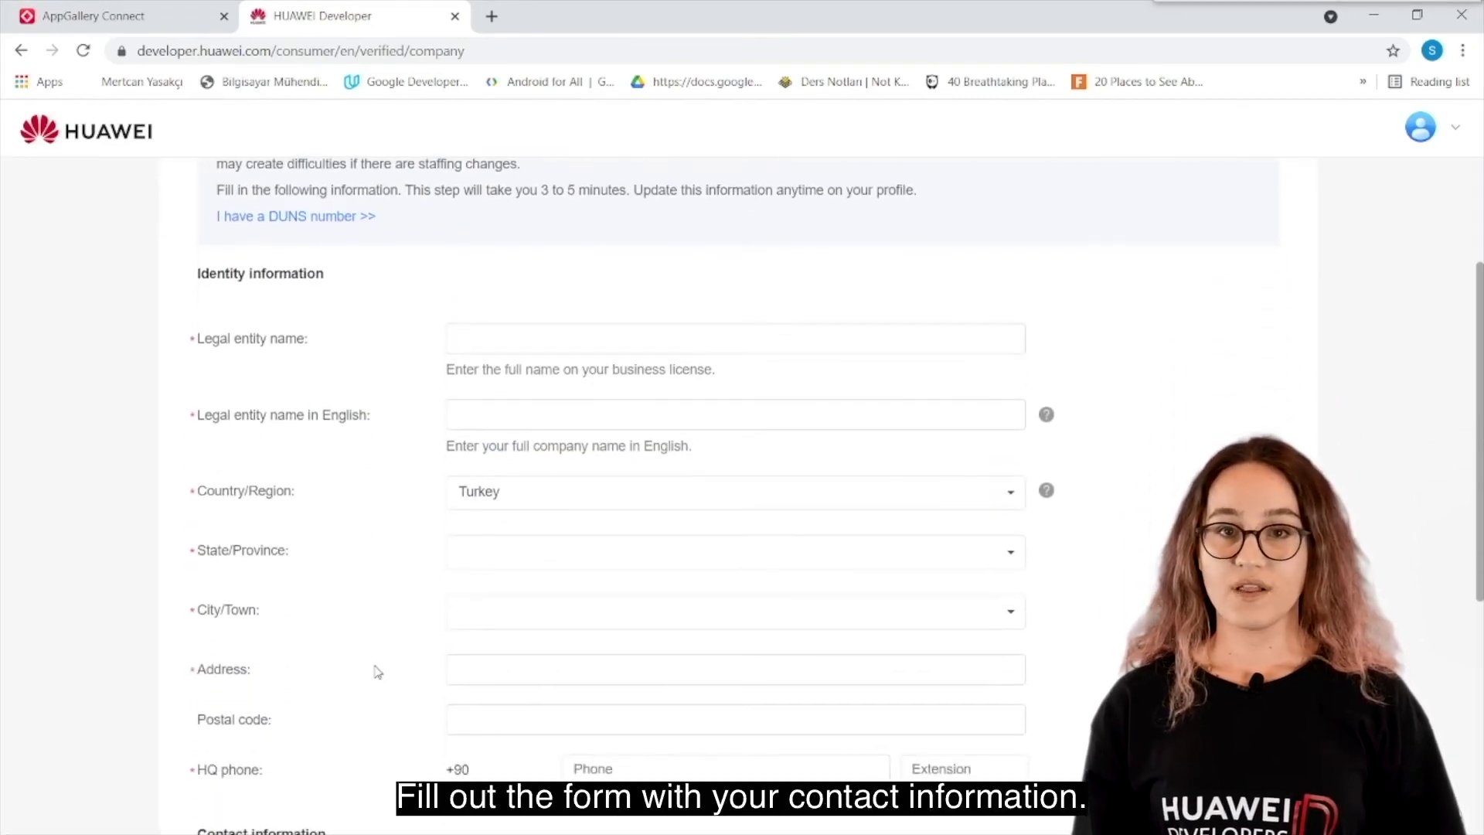
pyautogui.scroll(-1, 376, 672)
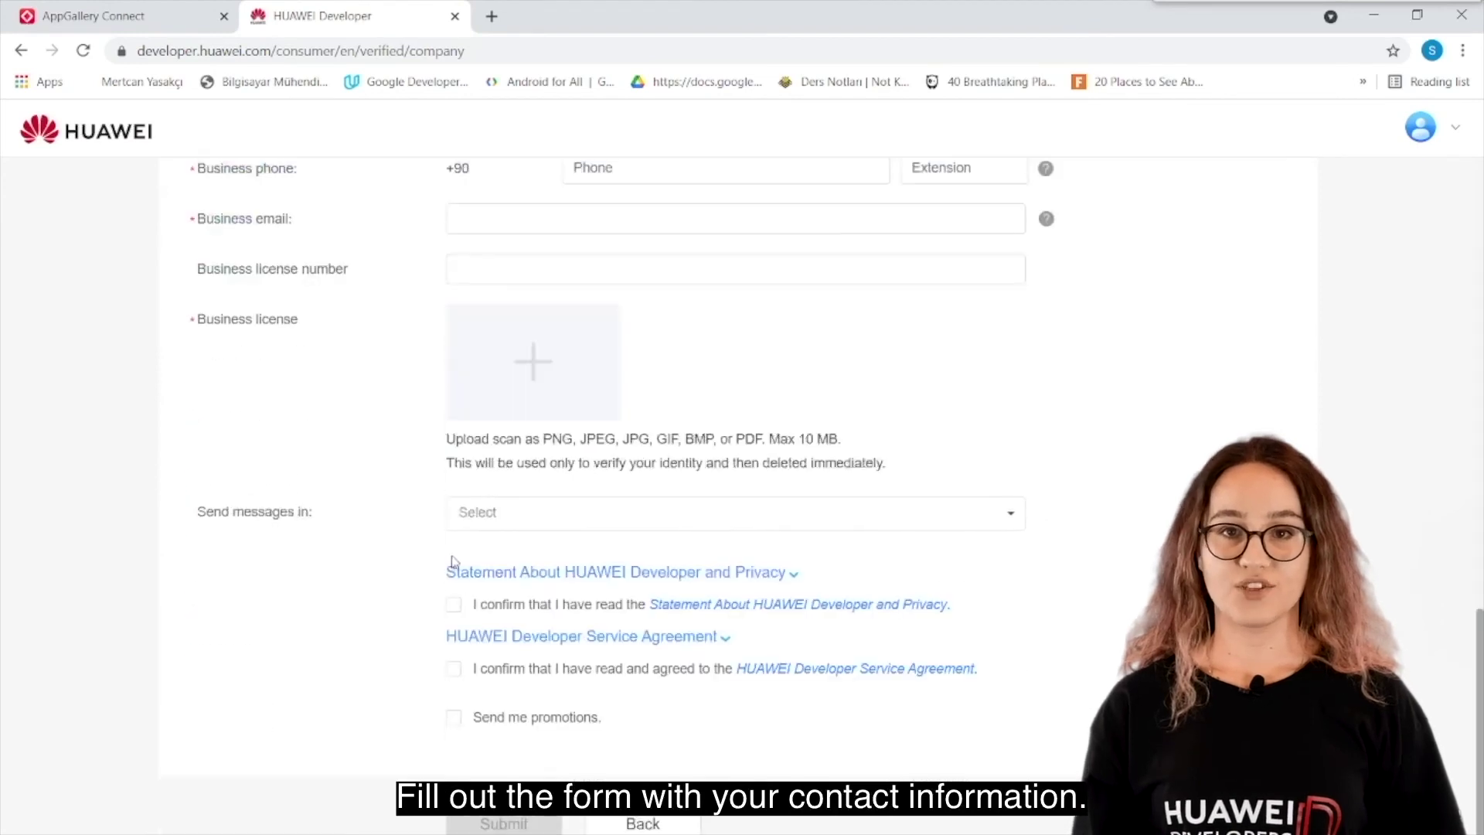
pyautogui.click(454, 605)
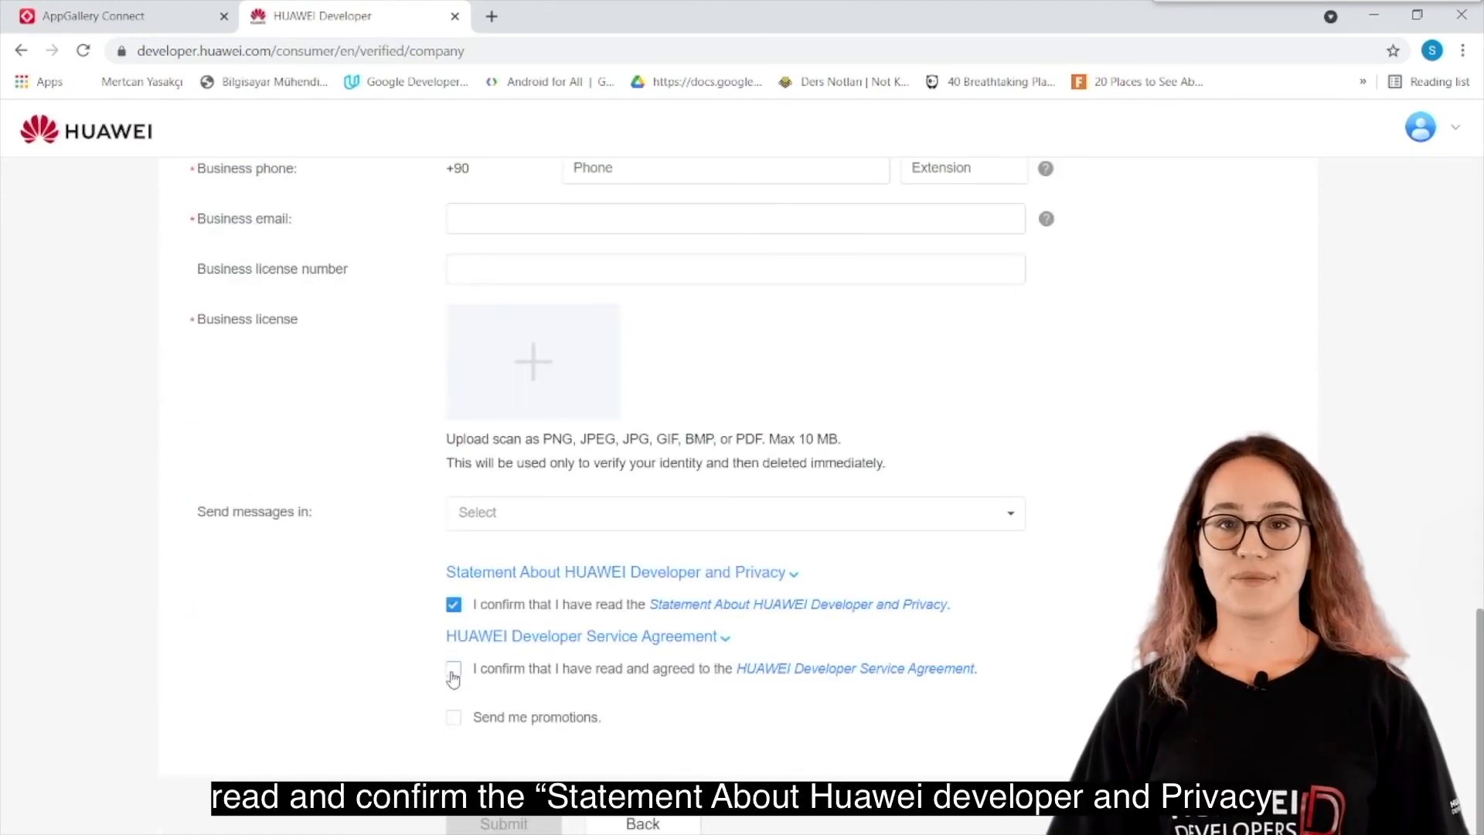